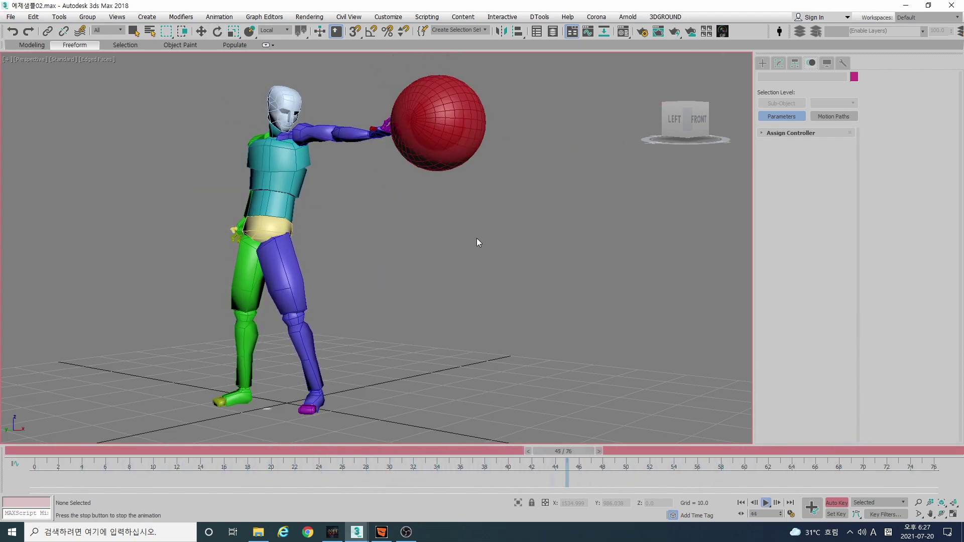
Play back the animation of the biped with the red sphere and check its movement from an angled view.
{"action": "middle_click_drag", "start_coordinate": [477, 239], "coordinate": [499, 254], "text": "alt"}
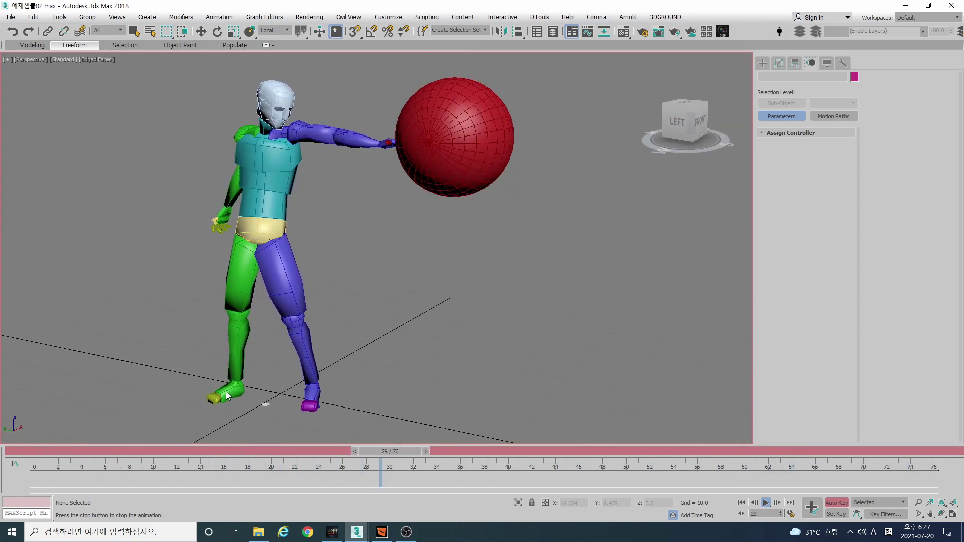
{"action": "left_click", "coordinate": [199, 450]}
{"action": "left_click_drag", "start_coordinate": [199, 446], "coordinate": [251, 448]}
{"action": "key", "text": "e"}
{"action": "key", "text": "/"}
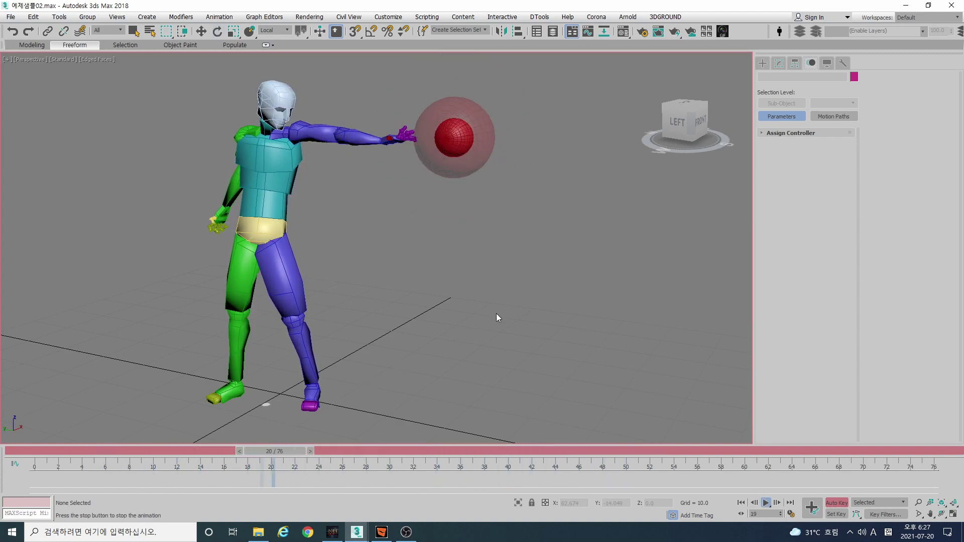
{"action": "key", "text": "/"}
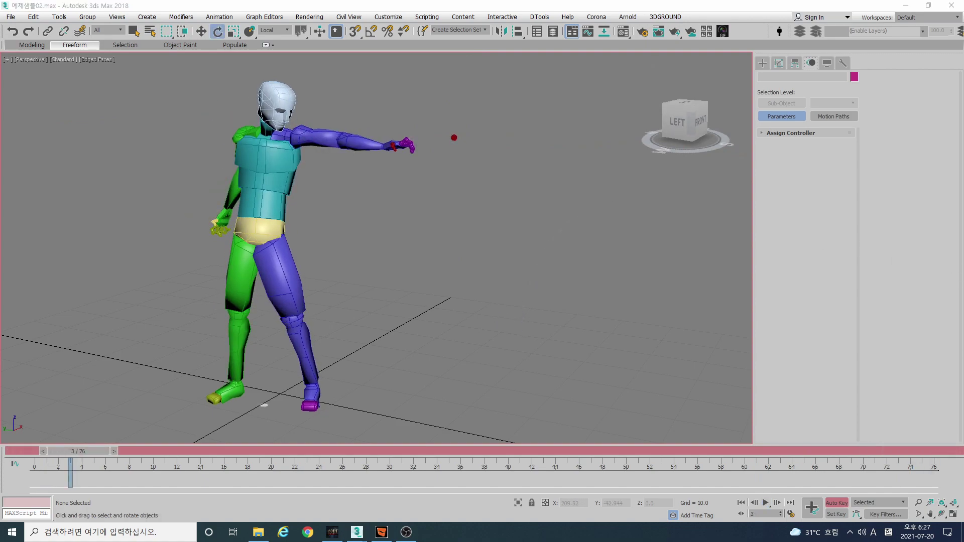
{"action": "mouse_move", "coordinate": [428, 159]}
{"action": "left_mouse_down"}
{"action": "mouse_move", "coordinate": [452, 160]}
{"action": "mouse_move", "coordinate": [452, 198]}
{"action": "left_mouse_up"}
{"action": "left_click_drag", "start_coordinate": [425, 201], "coordinate": [474, 200]}
{"action": "left_click_drag", "start_coordinate": [472, 162], "coordinate": [490, 197]}
{"action": "mouse_move", "coordinate": [506, 150]}
{"action": "left_mouse_down"}
{"action": "mouse_move", "coordinate": [511, 202]}
{"action": "mouse_move", "coordinate": [533, 174]}
{"action": "left_mouse_up"}
{"action": "mouse_move", "coordinate": [534, 153]}
{"action": "left_mouse_down"}
{"action": "mouse_move", "coordinate": [534, 201]}
{"action": "mouse_move", "coordinate": [579, 161]}
{"action": "mouse_move", "coordinate": [559, 192]}
{"action": "mouse_move", "coordinate": [596, 193]}
{"action": "left_mouse_up"}
{"action": "left_click_drag", "start_coordinate": [528, 209], "coordinate": [609, 206]}
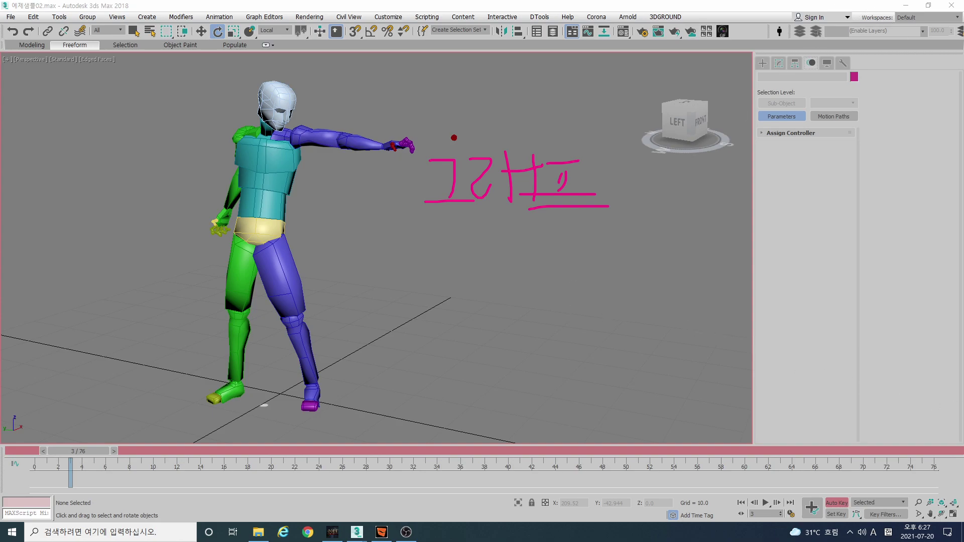
Switch to the scene 1.같은 포즈로만 유지.max and copy the biped's key from frame 0 to frame 60.
{"action": "mouse_move", "coordinate": [357, 532]}
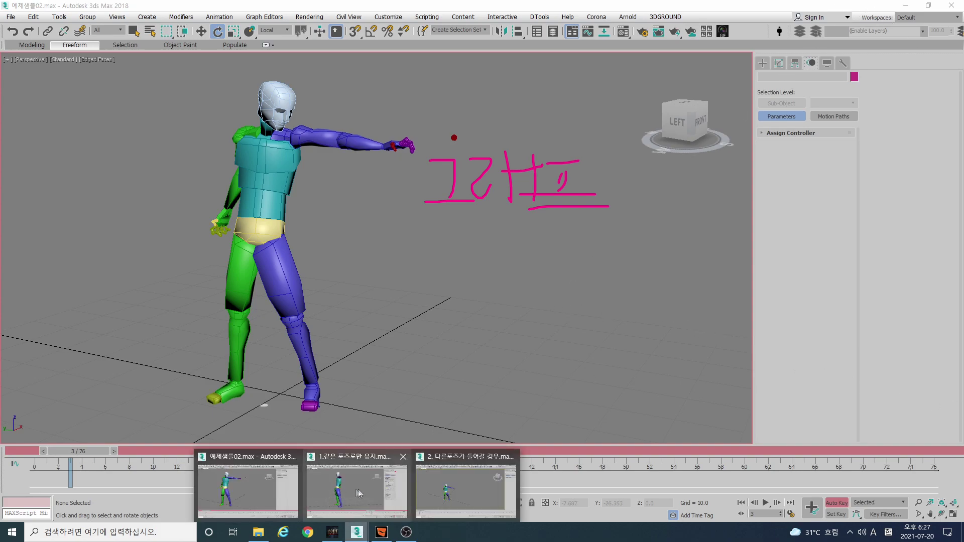
{"action": "left_click", "coordinate": [348, 489]}
{"action": "middle_click_drag", "start_coordinate": [405, 278], "coordinate": [477, 283], "text": "alt"}
{"action": "left_click", "coordinate": [803, 350]}
{"action": "middle_click_drag", "start_coordinate": [356, 307], "coordinate": [366, 306], "text": "alt"}
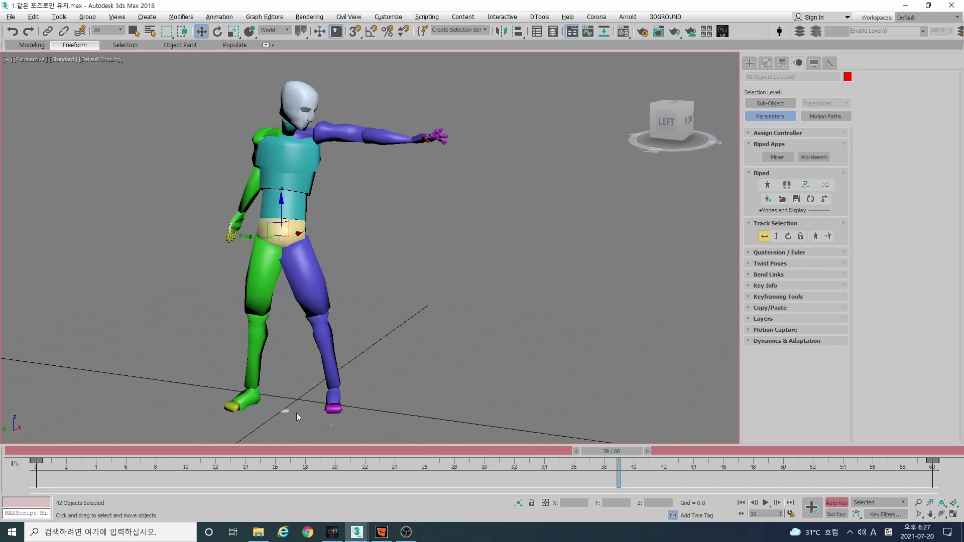
{"action": "left_click", "coordinate": [54, 448]}
{"action": "left_click", "coordinate": [36, 460]}
{"action": "left_click_drag", "start_coordinate": [36, 460], "coordinate": [928, 460], "text": "shift"}
Deselect the biped and play the animation to check how the pose holds between its keys.
{"action": "left_click", "coordinate": [505, 236]}
{"action": "scroll", "coordinate": [506, 238], "scroll_direction": "down", "scroll_amount": 3}
{"action": "middle_click_drag", "start_coordinate": [506, 238], "coordinate": [482, 247]}
{"action": "scroll", "coordinate": [476, 247], "scroll_direction": "up", "scroll_amount": 3}
{"action": "key", "text": "/"}
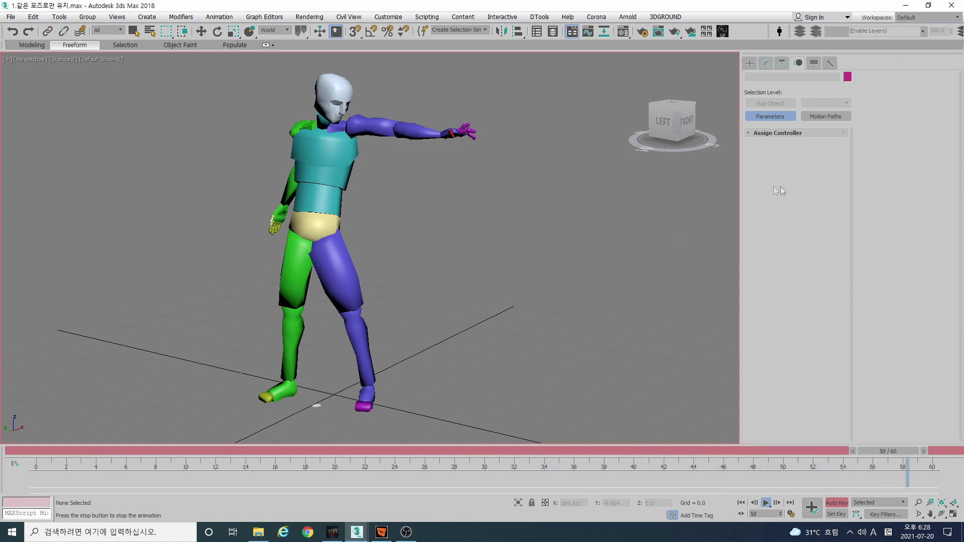
{"action": "key", "text": "/"}
{"action": "key", "text": "w"}
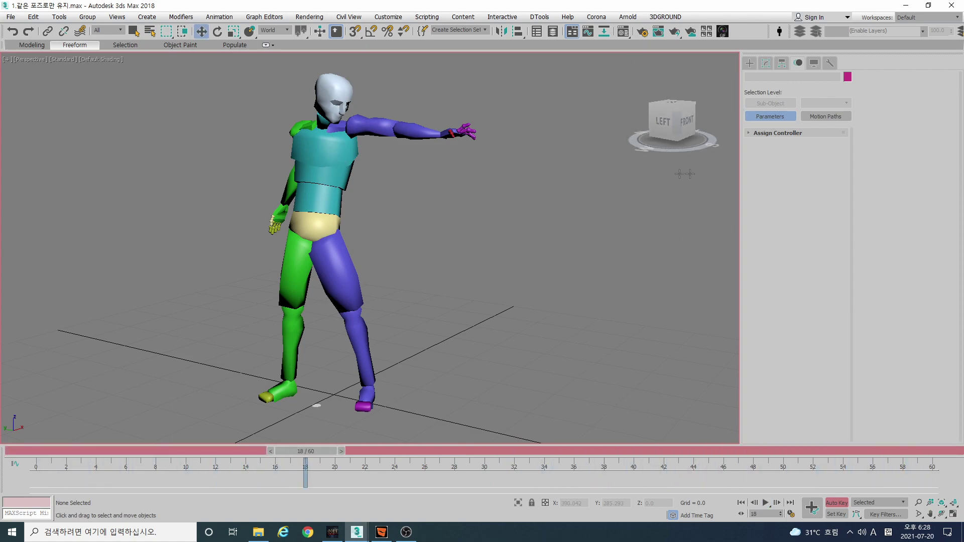
Examine the position curve of Bip001 Spine2 between frames 0 and 60 in the Animation Workbench.
{"action": "left_click", "coordinate": [806, 156]}
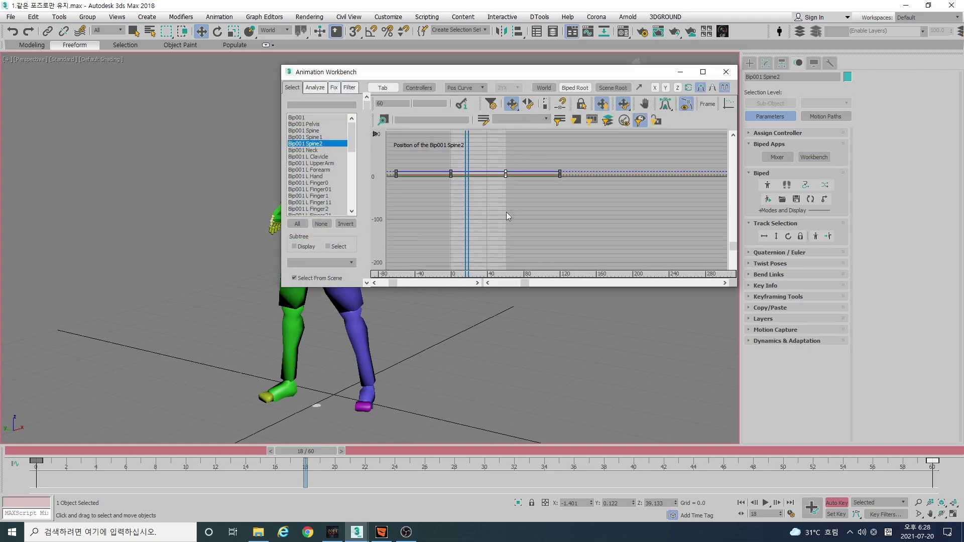
{"action": "scroll", "coordinate": [484, 180], "scroll_direction": "up", "scroll_amount": 10}
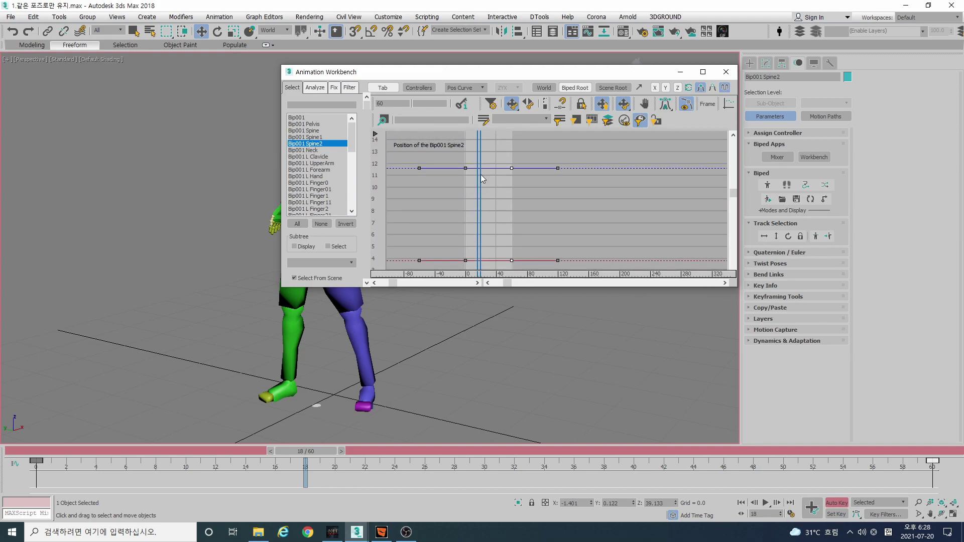
{"action": "scroll", "coordinate": [480, 171], "scroll_direction": "up", "scroll_amount": 4}
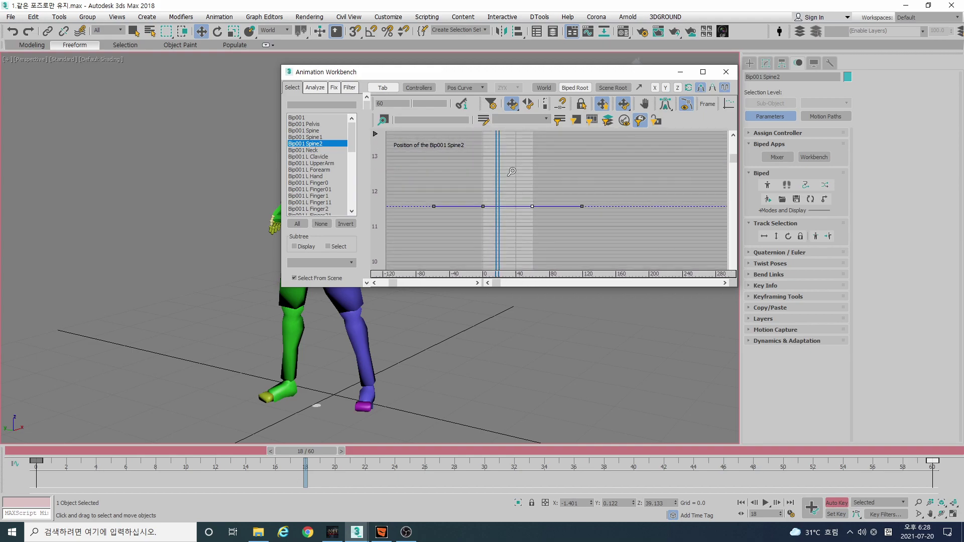
{"action": "left_click", "coordinate": [276, 118]}
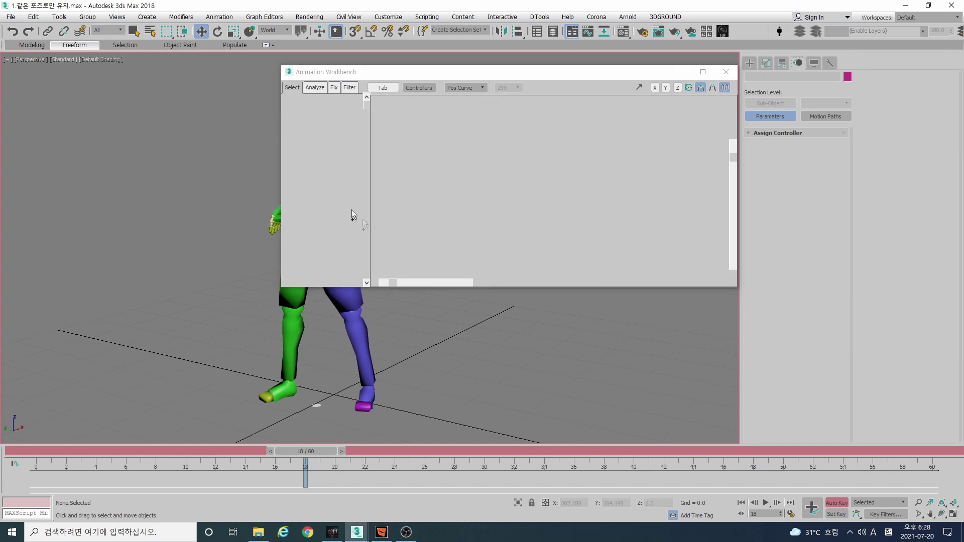
{"action": "left_click", "coordinate": [287, 294]}
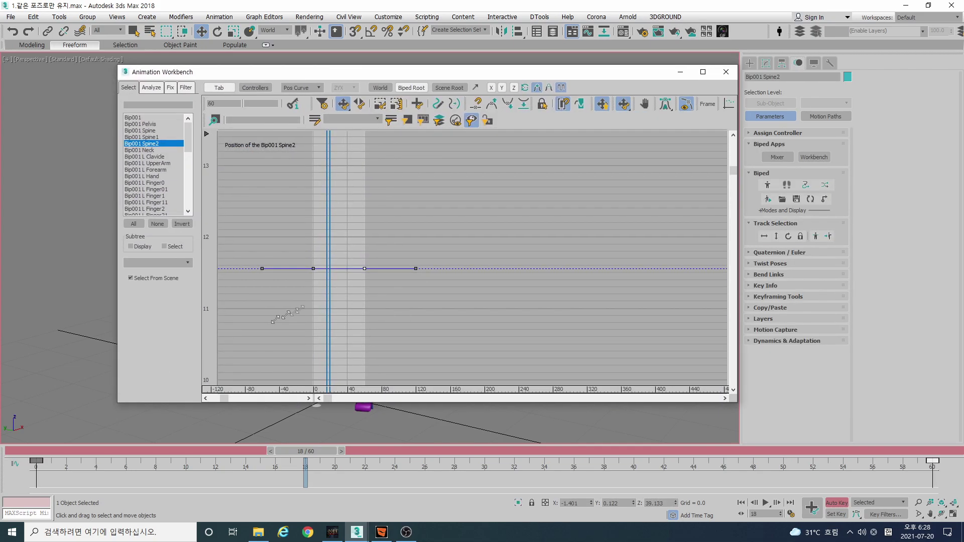
{"action": "scroll", "coordinate": [417, 191], "scroll_direction": "up", "scroll_amount": 5}
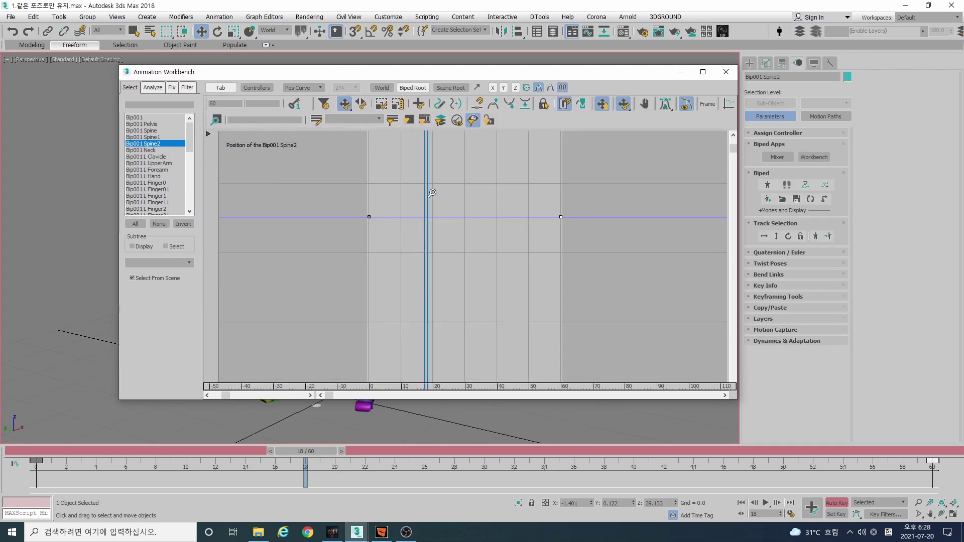
{"action": "left_click_drag", "start_coordinate": [330, 211], "coordinate": [609, 218]}
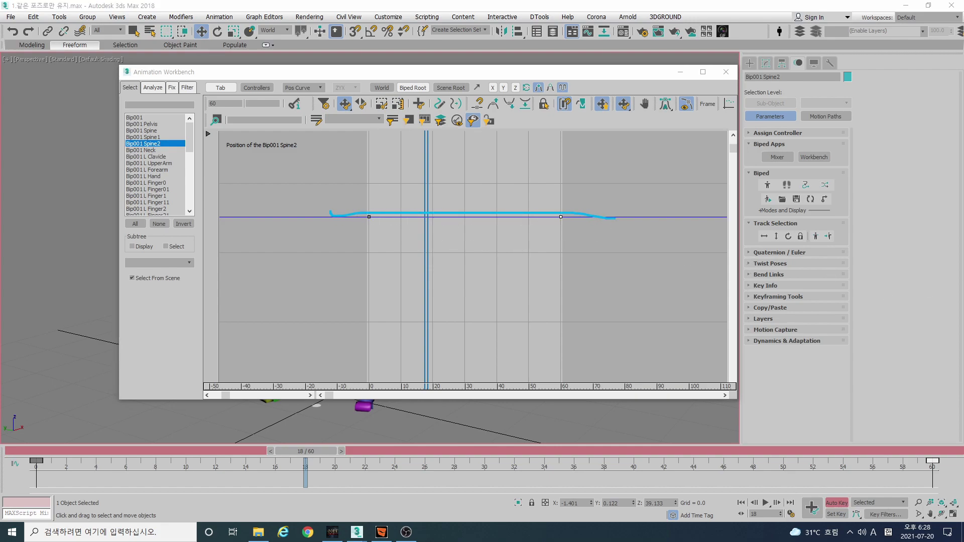
{"action": "left_click_drag", "start_coordinate": [369, 217], "coordinate": [371, 218]}
{"action": "left_click_drag", "start_coordinate": [574, 204], "coordinate": [562, 209]}
{"action": "left_click_drag", "start_coordinate": [321, 246], "coordinate": [323, 248]}
{"action": "mouse_move", "coordinate": [584, 246]}
{"action": "left_mouse_down"}
{"action": "mouse_move", "coordinate": [588, 260]}
{"action": "mouse_move", "coordinate": [567, 255]}
{"action": "left_mouse_up"}
{"action": "mouse_move", "coordinate": [265, 169]}
{"action": "left_mouse_down"}
{"action": "mouse_move", "coordinate": [297, 177]}
{"action": "mouse_move", "coordinate": [284, 198]}
{"action": "mouse_move", "coordinate": [325, 195]}
{"action": "left_mouse_up"}
{"action": "mouse_move", "coordinate": [311, 167]}
{"action": "left_mouse_down"}
{"action": "mouse_move", "coordinate": [333, 166]}
{"action": "mouse_move", "coordinate": [313, 189]}
{"action": "mouse_move", "coordinate": [337, 189]}
{"action": "left_mouse_up"}
{"action": "left_click_drag", "start_coordinate": [596, 183], "coordinate": [635, 182]}
{"action": "mouse_move", "coordinate": [620, 184]}
{"action": "left_mouse_down"}
{"action": "mouse_move", "coordinate": [645, 222]}
{"action": "mouse_move", "coordinate": [659, 201]}
{"action": "mouse_move", "coordinate": [683, 220]}
{"action": "left_mouse_up"}
{"action": "left_click_drag", "start_coordinate": [279, 217], "coordinate": [306, 208]}
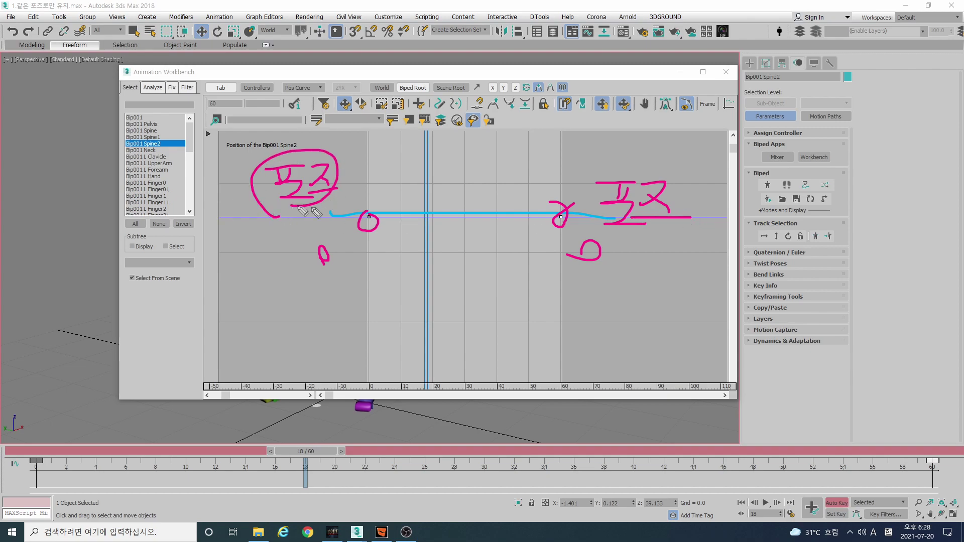
{"action": "mouse_move", "coordinate": [620, 227]}
{"action": "left_mouse_down"}
{"action": "mouse_move", "coordinate": [587, 216]}
{"action": "mouse_move", "coordinate": [668, 211]}
{"action": "left_mouse_up"}
{"action": "mouse_move", "coordinate": [371, 216]}
{"action": "left_mouse_down"}
{"action": "mouse_move", "coordinate": [555, 213]}
{"action": "mouse_move", "coordinate": [566, 221]}
{"action": "left_mouse_up"}
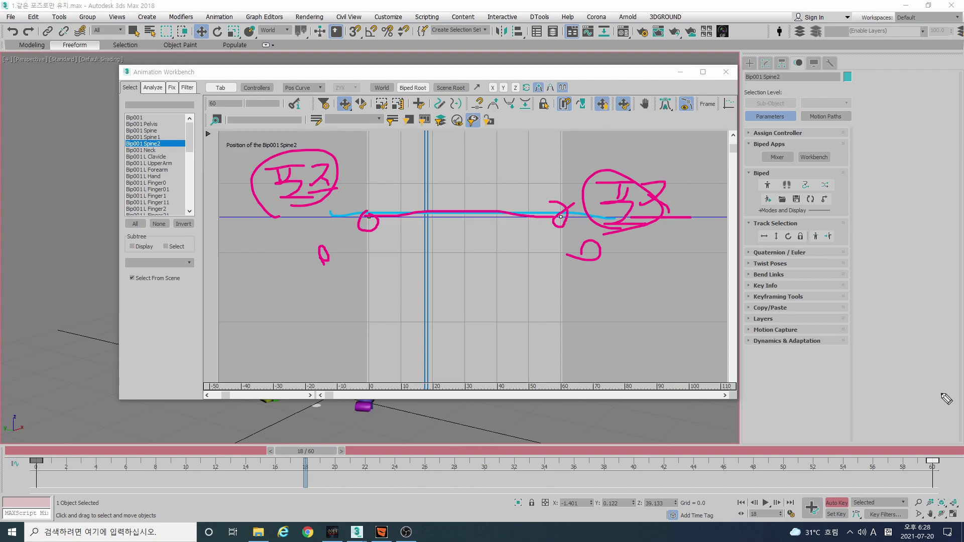
{"action": "mouse_move", "coordinate": [365, 223]}
{"action": "left_mouse_down"}
{"action": "mouse_move", "coordinate": [421, 195]}
{"action": "mouse_move", "coordinate": [537, 219]}
{"action": "left_mouse_up"}
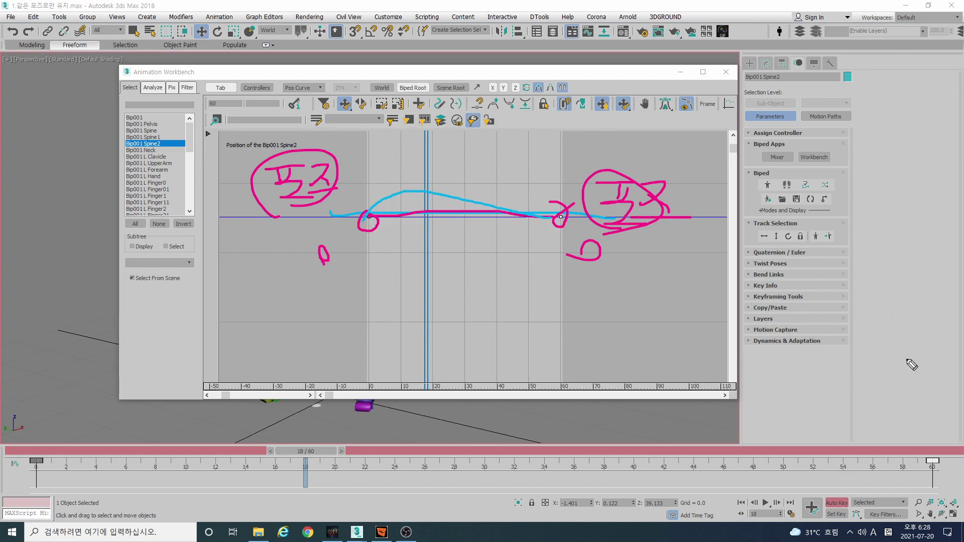
{"action": "mouse_move", "coordinate": [365, 215]}
{"action": "left_mouse_down"}
{"action": "mouse_move", "coordinate": [399, 196]}
{"action": "mouse_move", "coordinate": [502, 215]}
{"action": "mouse_move", "coordinate": [566, 214]}
{"action": "left_mouse_up"}
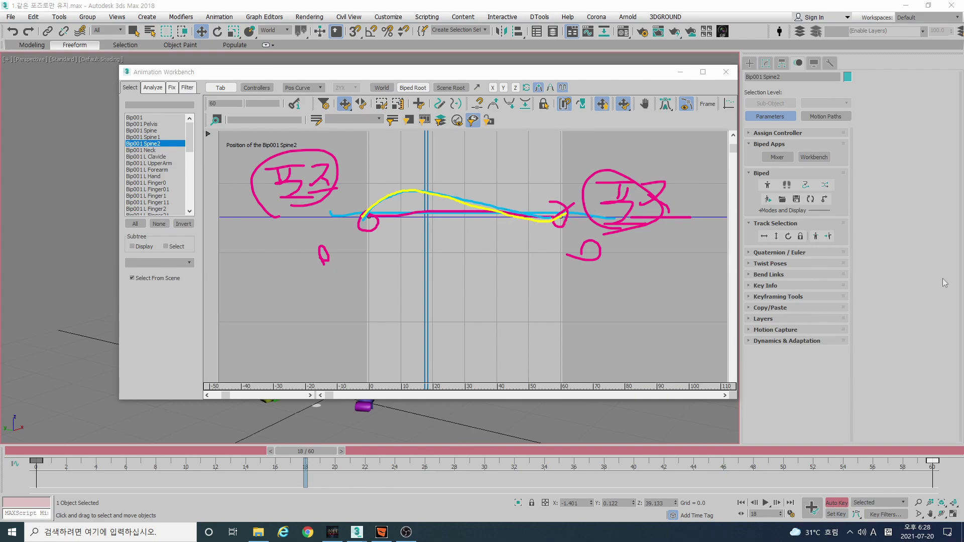
Switch to the scene 2. 다른포즈가 들어갈 경우.max and play the biped's animation to check its movement.
{"action": "mouse_move", "coordinate": [357, 533]}
{"action": "left_click", "coordinate": [477, 490]}
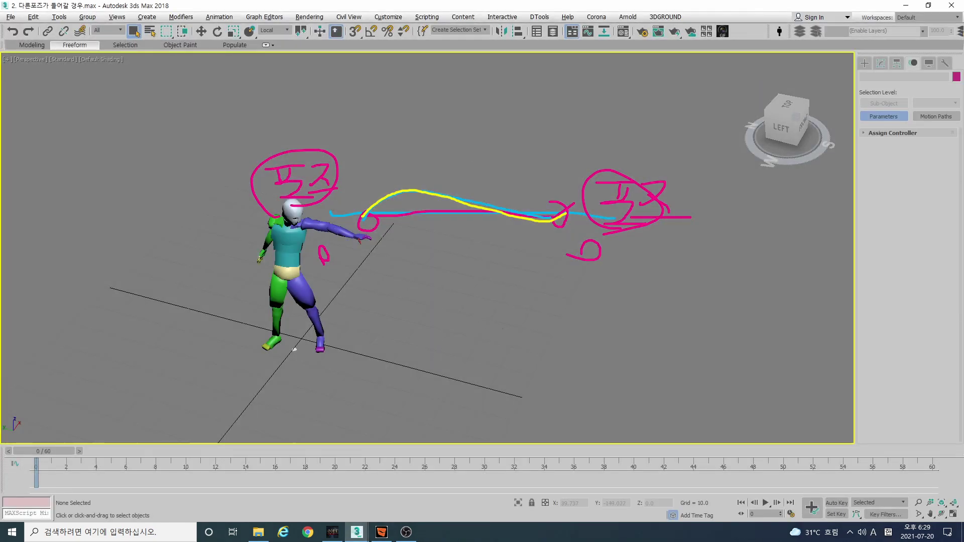
{"action": "key", "text": "Escape"}
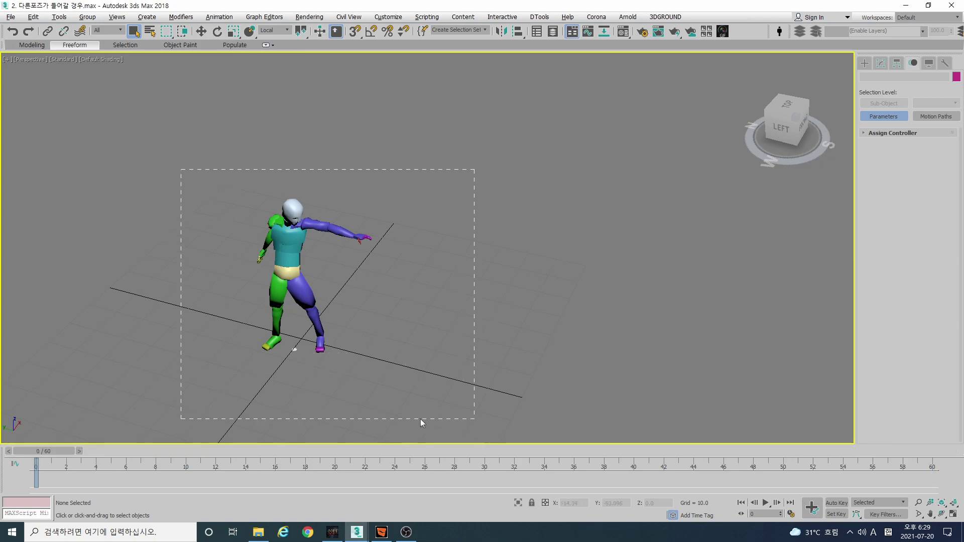
{"action": "left_click", "coordinate": [453, 292]}
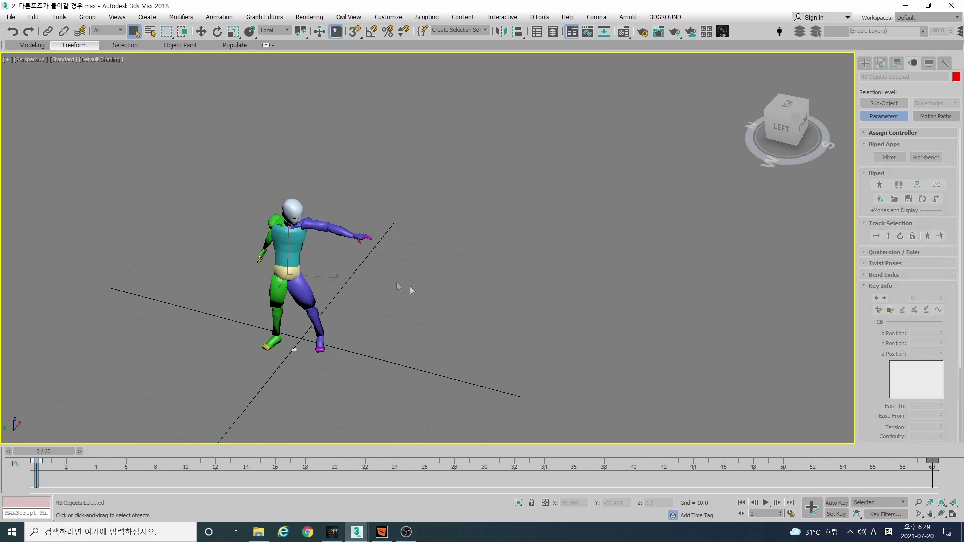
{"action": "scroll", "coordinate": [375, 262], "scroll_direction": "up", "scroll_amount": 3}
{"action": "key", "text": "/"}
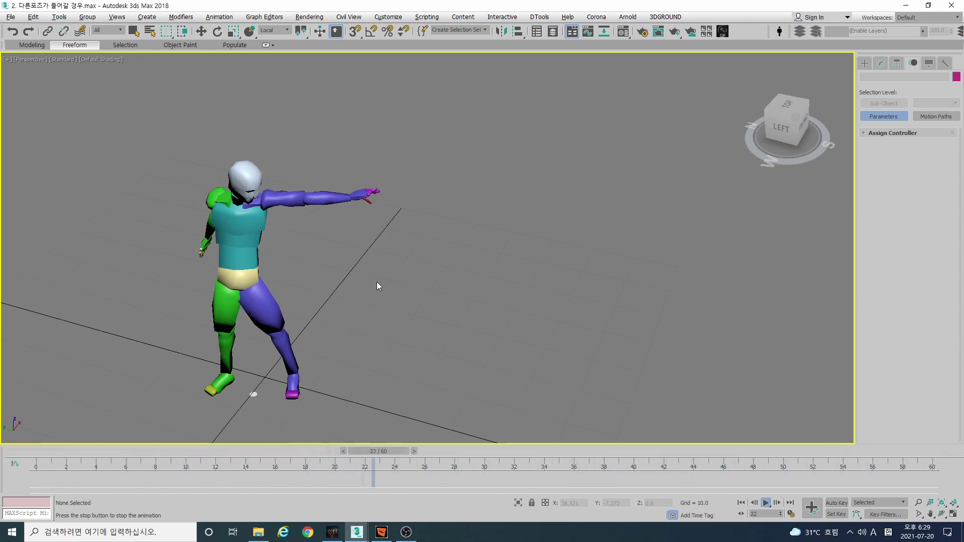
{"action": "key", "text": "/"}
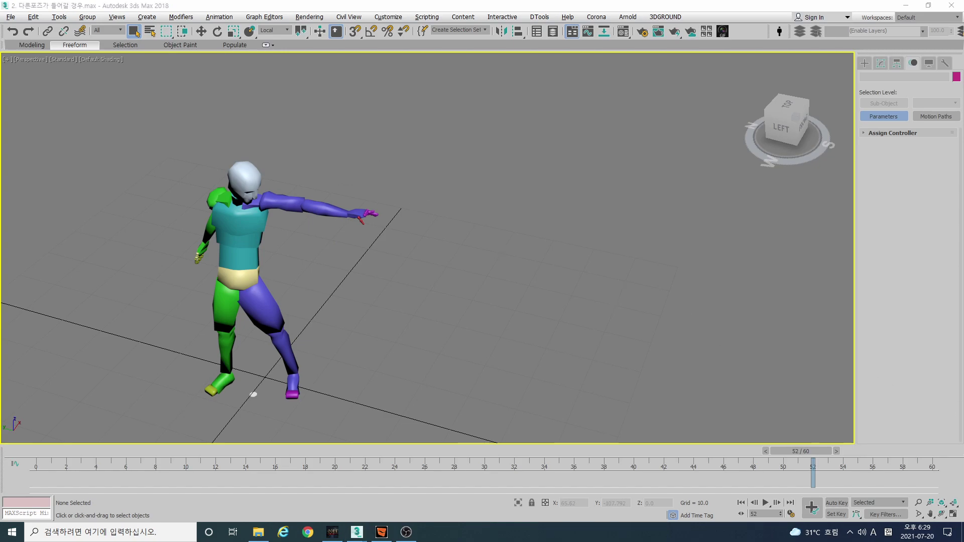
{"action": "left_click_drag", "start_coordinate": [335, 146], "coordinate": [335, 239]}
{"action": "left_click_drag", "start_coordinate": [335, 180], "coordinate": [815, 180]}
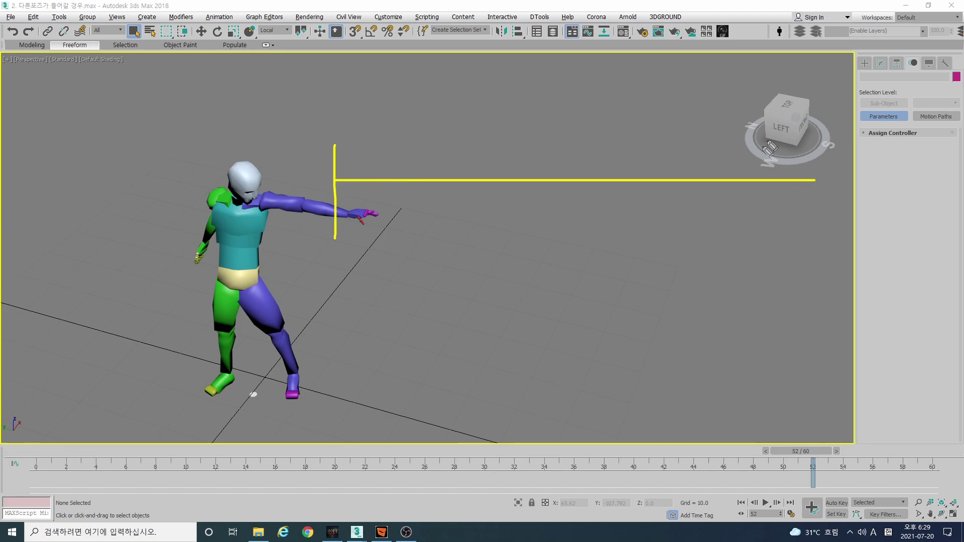
{"action": "left_click_drag", "start_coordinate": [779, 130], "coordinate": [787, 227]}
{"action": "left_click_drag", "start_coordinate": [383, 164], "coordinate": [737, 173]}
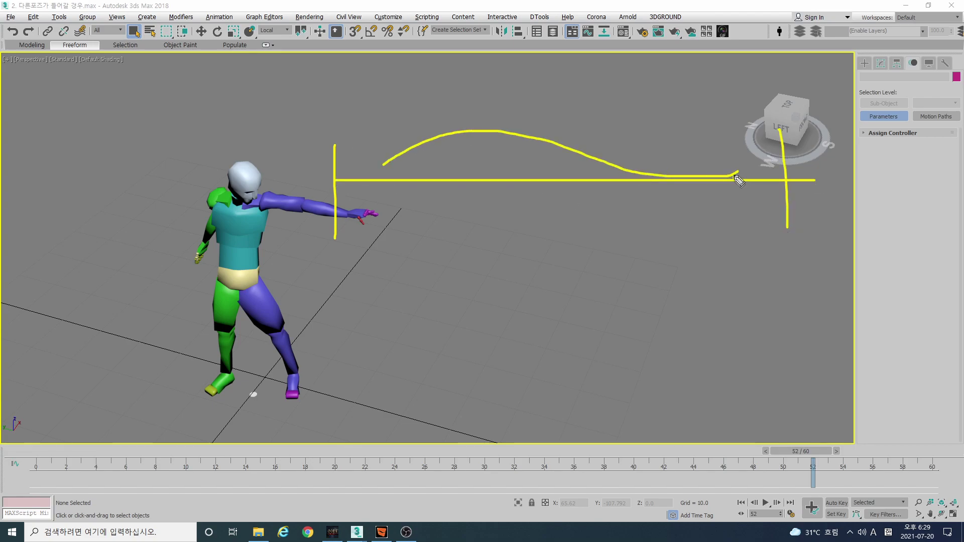
{"action": "left_click_drag", "start_coordinate": [383, 171], "coordinate": [389, 173]}
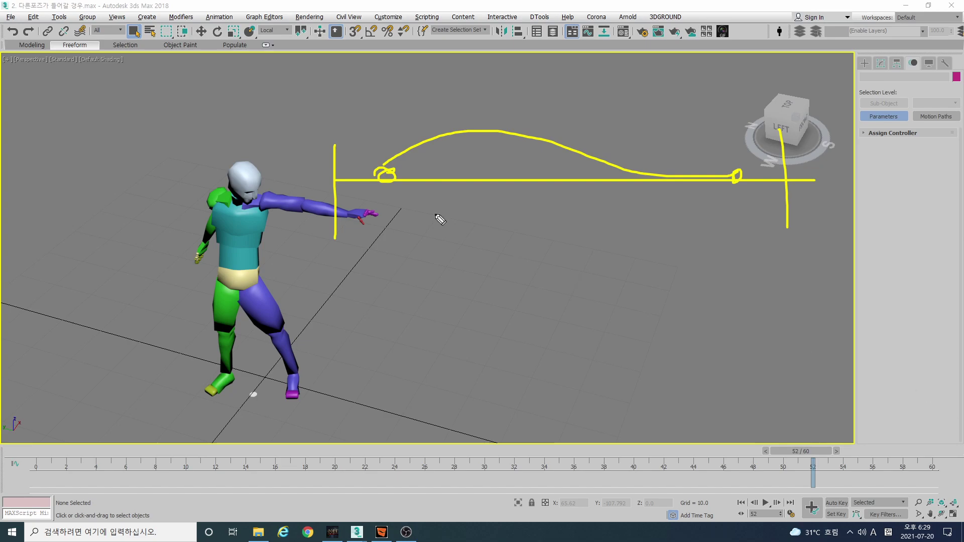
{"action": "mouse_move", "coordinate": [384, 178]}
{"action": "left_mouse_down"}
{"action": "mouse_move", "coordinate": [477, 165]}
{"action": "mouse_move", "coordinate": [726, 176]}
{"action": "left_mouse_up"}
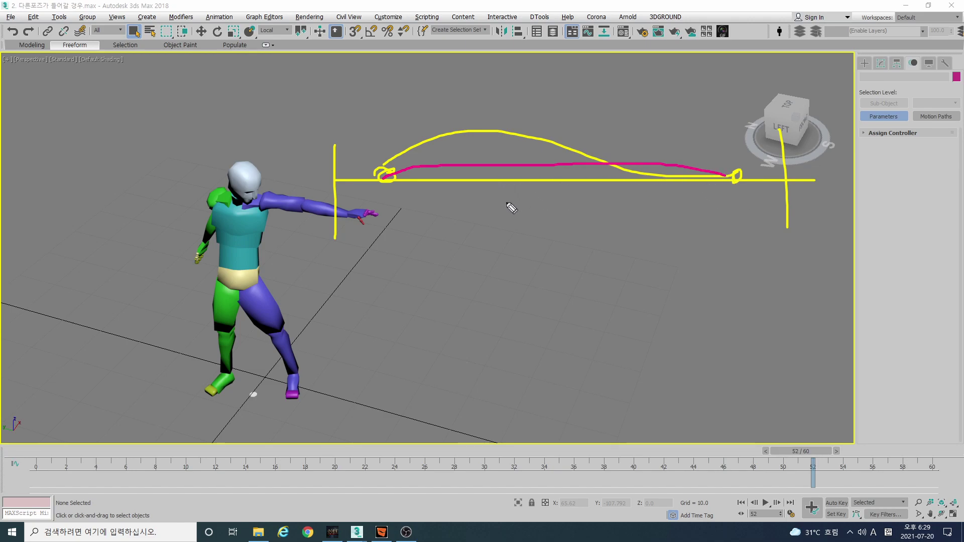
{"action": "mouse_move", "coordinate": [139, 401]}
{"action": "left_mouse_down"}
{"action": "mouse_move", "coordinate": [387, 399]}
{"action": "mouse_move", "coordinate": [168, 232]}
{"action": "left_mouse_up"}
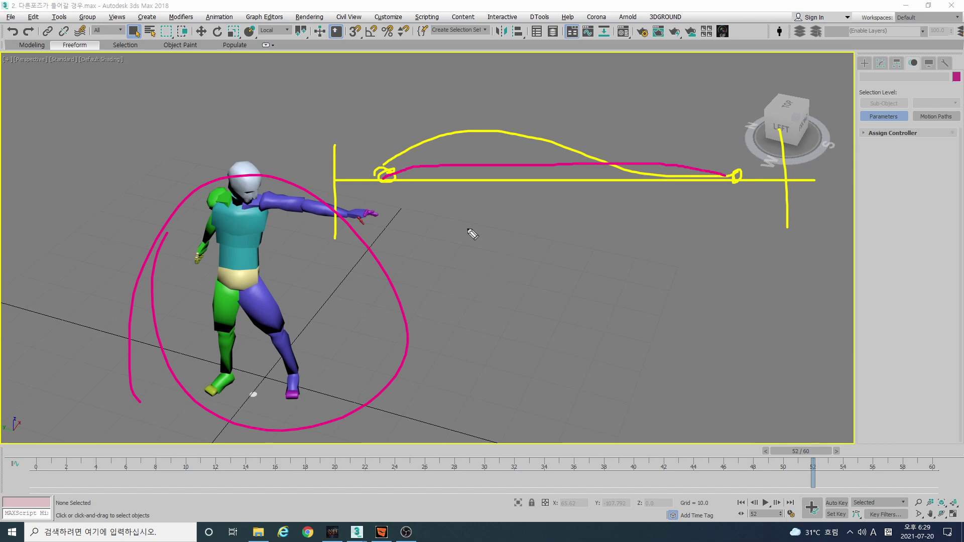
{"action": "mouse_move", "coordinate": [370, 213]}
{"action": "left_mouse_down"}
{"action": "mouse_move", "coordinate": [809, 117]}
{"action": "mouse_move", "coordinate": [403, 159]}
{"action": "left_mouse_up"}
{"action": "left_click_drag", "start_coordinate": [446, 281], "coordinate": [509, 280]}
{"action": "left_click_drag", "start_coordinate": [485, 287], "coordinate": [486, 328]}
{"action": "left_click_drag", "start_coordinate": [556, 276], "coordinate": [552, 332]}
{"action": "left_click_drag", "start_coordinate": [584, 287], "coordinate": [580, 323]}
{"action": "left_click_drag", "start_coordinate": [581, 263], "coordinate": [562, 290]}
{"action": "left_click_drag", "start_coordinate": [590, 294], "coordinate": [566, 327]}
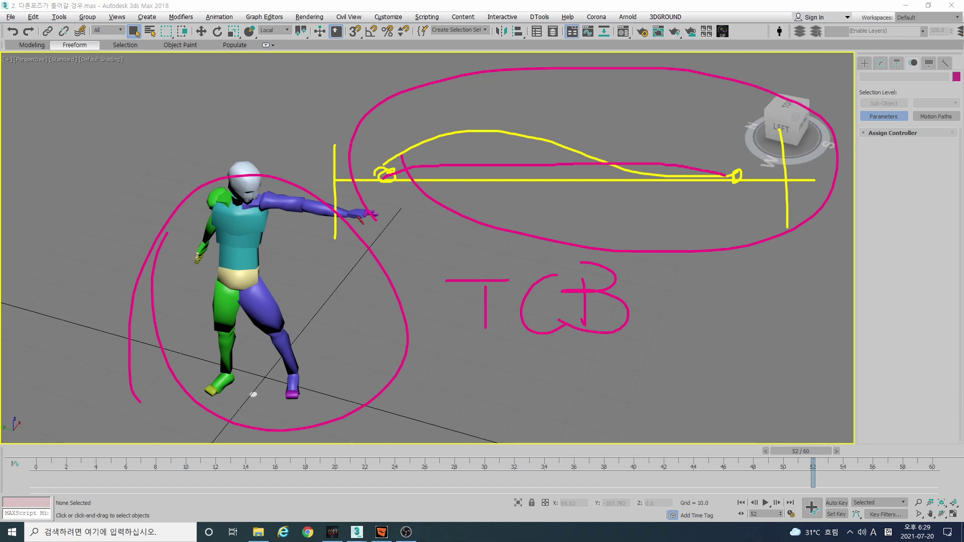
{"action": "key", "text": "Escape"}
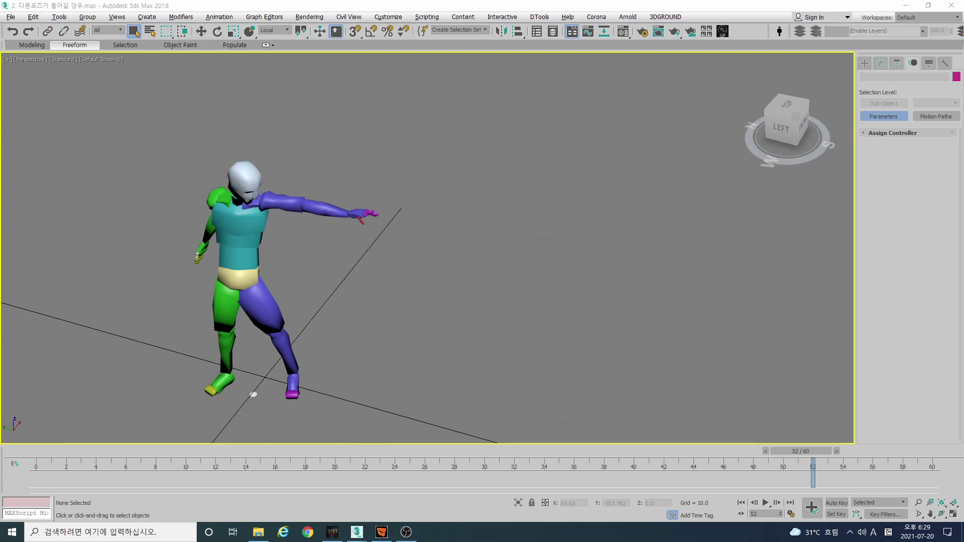
Examine the quaternion rotation curve of Bip001 Spine2 between frames 0 and 60 in the Animation Workbench.
{"action": "left_click_drag", "start_coordinate": [852, 187], "coordinate": [721, 191]}
{"action": "key", "text": "ctrl+z"}
{"action": "left_click", "coordinate": [800, 158]}
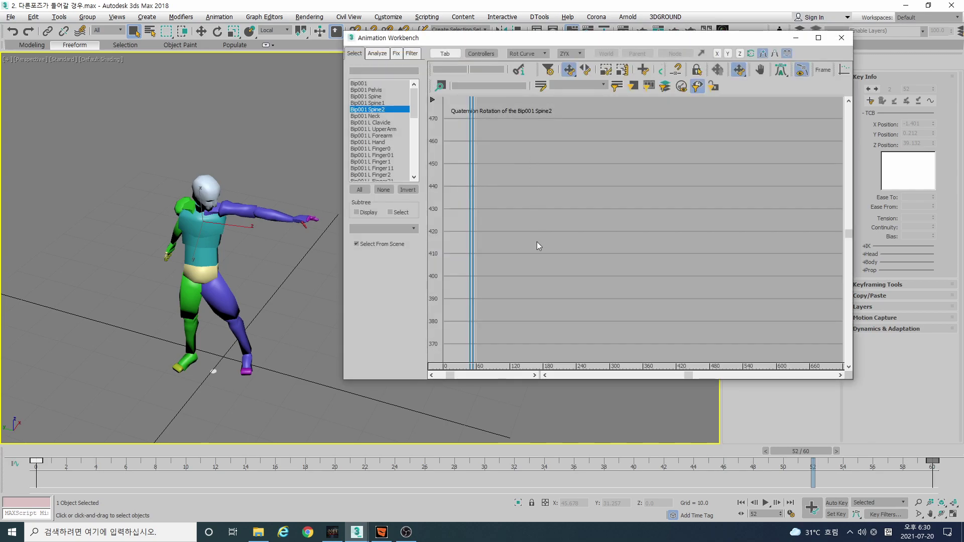
{"action": "middle_click_drag", "start_coordinate": [605, 187], "coordinate": [609, 236], "text": "ctrl+alt"}
{"action": "middle_click_drag", "start_coordinate": [609, 236], "coordinate": [614, 150]}
{"action": "middle_click_drag", "start_coordinate": [610, 281], "coordinate": [587, 231], "text": "ctrl+alt"}
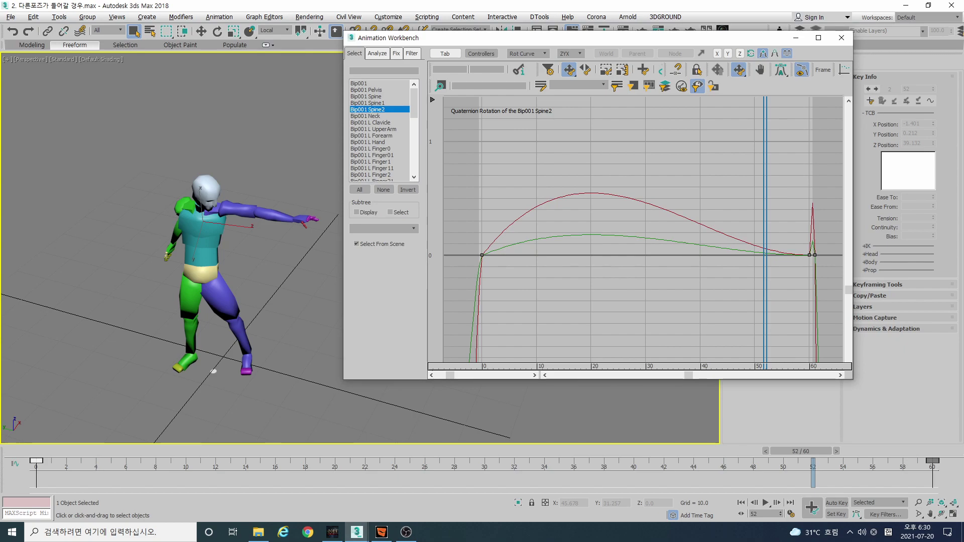
{"action": "mouse_move", "coordinate": [474, 258]}
{"action": "left_mouse_down"}
{"action": "mouse_move", "coordinate": [648, 198]}
{"action": "mouse_move", "coordinate": [826, 251]}
{"action": "left_mouse_up"}
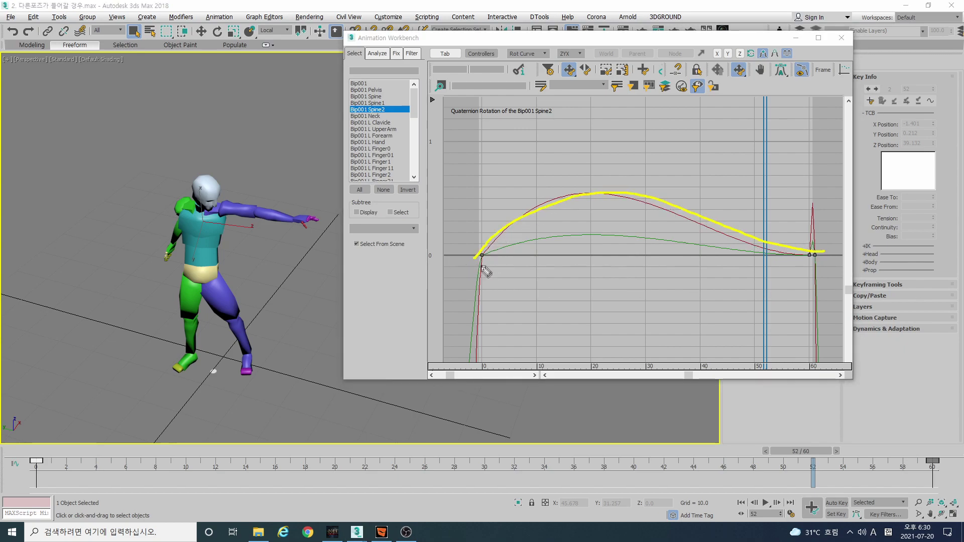
{"action": "mouse_move", "coordinate": [482, 262]}
{"action": "left_mouse_down"}
{"action": "mouse_move", "coordinate": [538, 239]}
{"action": "mouse_move", "coordinate": [624, 237]}
{"action": "mouse_move", "coordinate": [714, 238]}
{"action": "mouse_move", "coordinate": [811, 261]}
{"action": "left_mouse_up"}
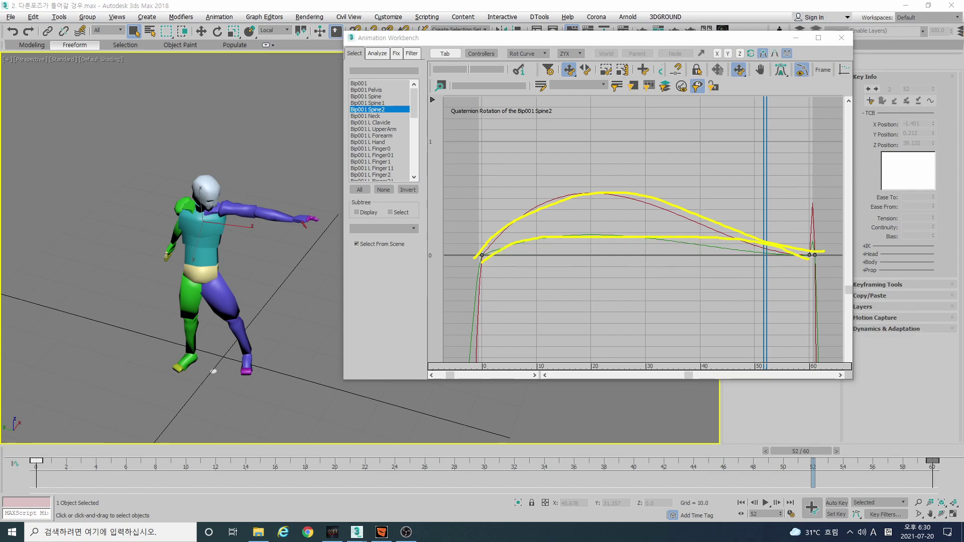
Select the biped's body rotation track to display the quaternion rotation curve of Bip001 in the Animation Workbench.
{"action": "key", "text": "Escape"}
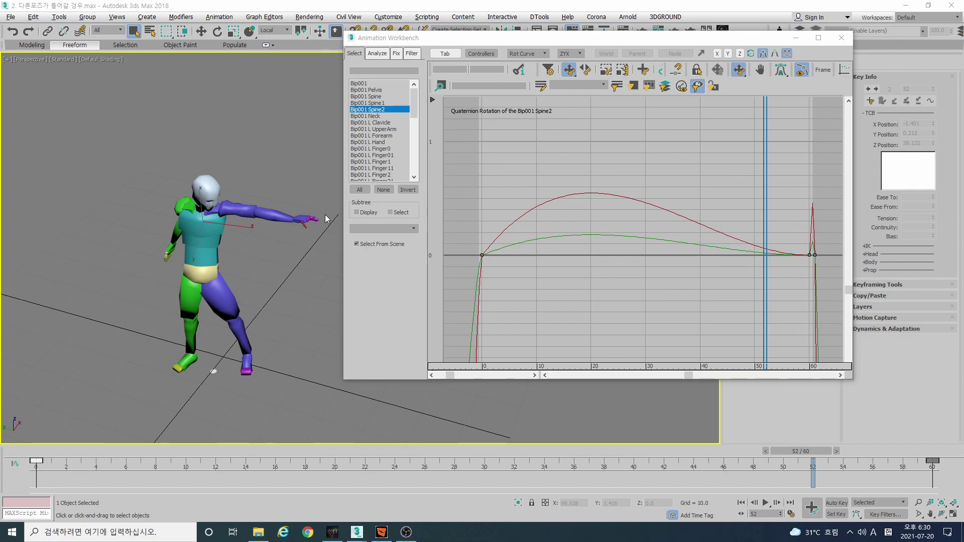
{"action": "key", "text": "e"}
{"action": "left_click_drag", "start_coordinate": [703, 38], "coordinate": [553, 48]}
{"action": "left_click", "coordinate": [760, 412]}
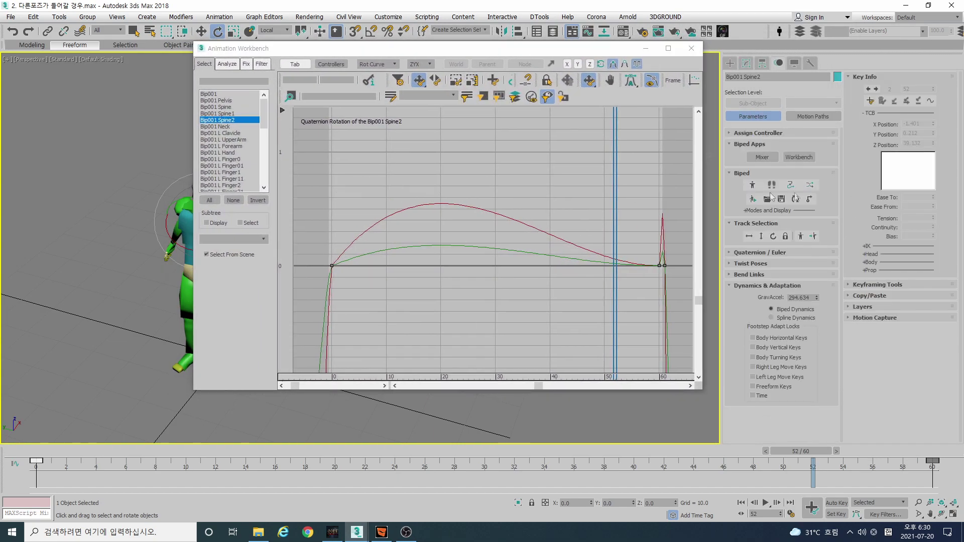
{"action": "middle_click_drag", "start_coordinate": [136, 215], "coordinate": [89, 201]}
{"action": "left_click", "coordinate": [750, 236]}
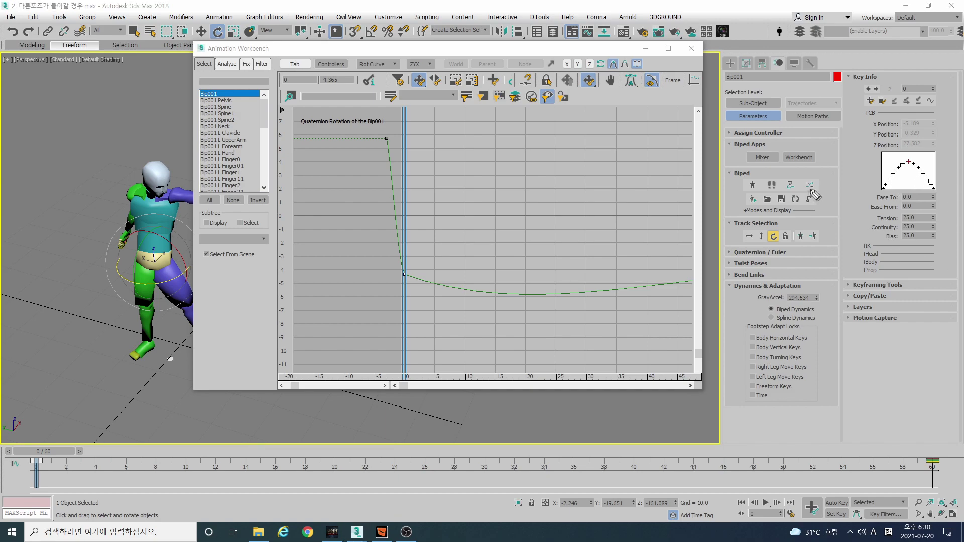
Examine the TCB graph of Bip001's frame 0 key alongside its rotation curve between frames 0 and 60.
{"action": "mouse_move", "coordinate": [880, 201]}
{"action": "left_mouse_down"}
{"action": "mouse_move", "coordinate": [938, 163]}
{"action": "mouse_move", "coordinate": [886, 199]}
{"action": "left_mouse_up"}
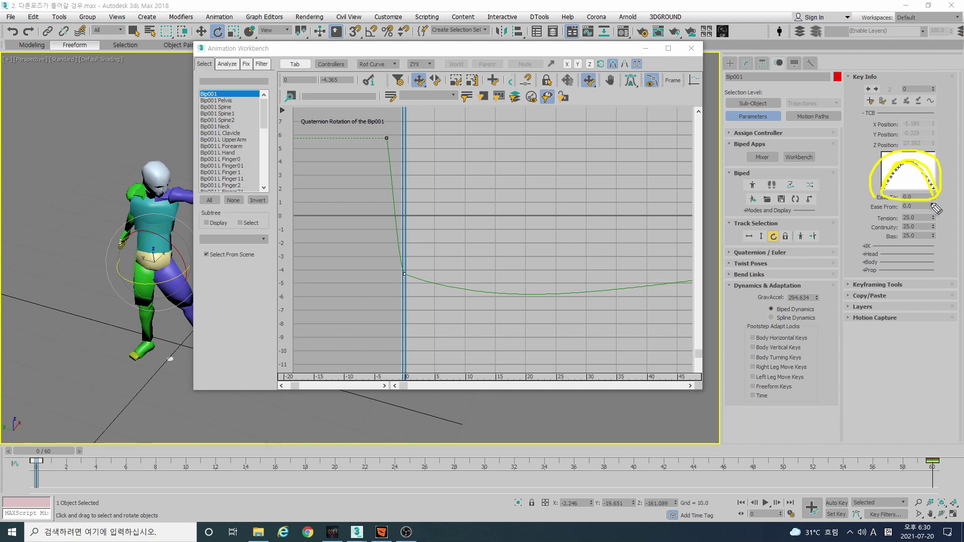
{"action": "key", "text": "e"}
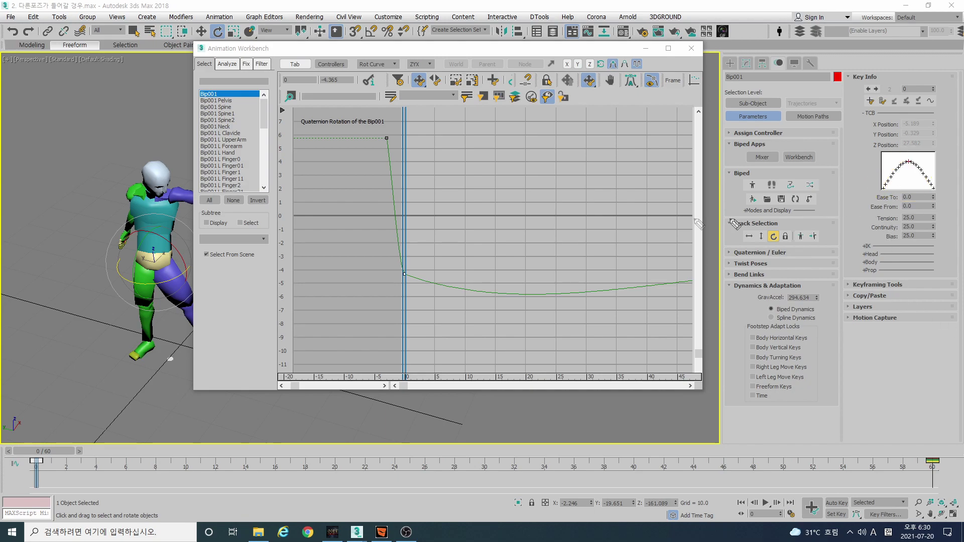
{"action": "mouse_move", "coordinate": [911, 167]}
{"action": "left_mouse_down"}
{"action": "mouse_move", "coordinate": [907, 157]}
{"action": "mouse_move", "coordinate": [913, 162]}
{"action": "left_mouse_up"}
{"action": "left_click_drag", "start_coordinate": [909, 166], "coordinate": [899, 166]}
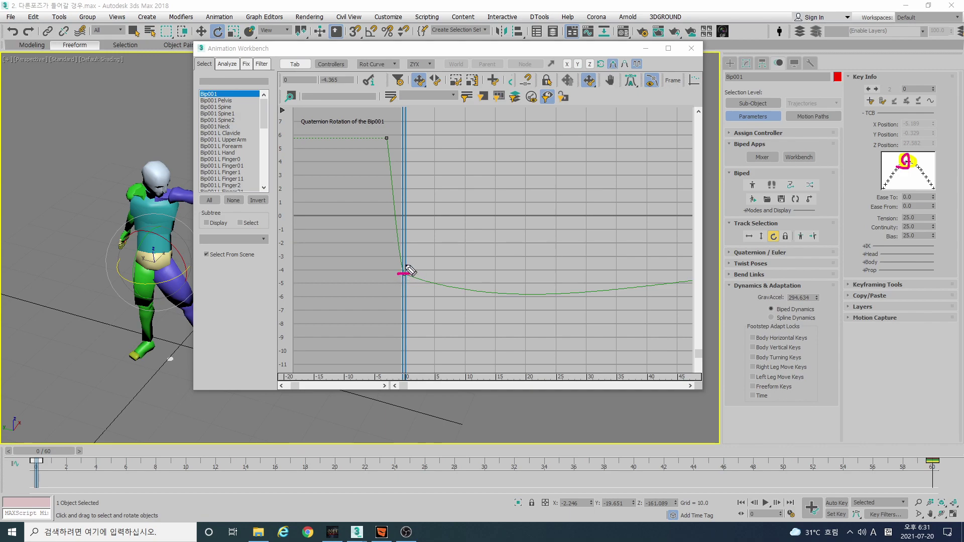
{"action": "left_click_drag", "start_coordinate": [406, 274], "coordinate": [410, 274]}
{"action": "scroll", "coordinate": [528, 277], "scroll_direction": "down", "scroll_amount": 4}
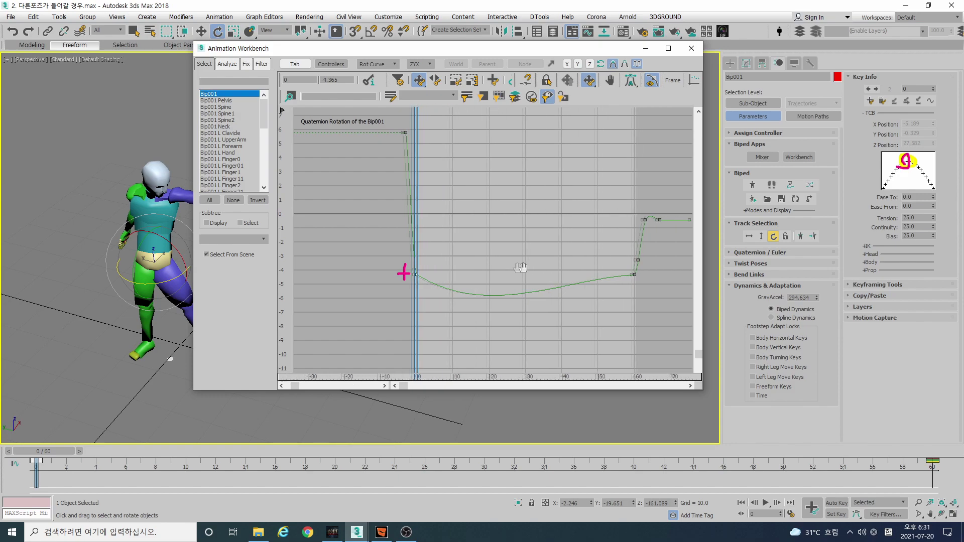
{"action": "key", "text": "ctrl+shift+3"}
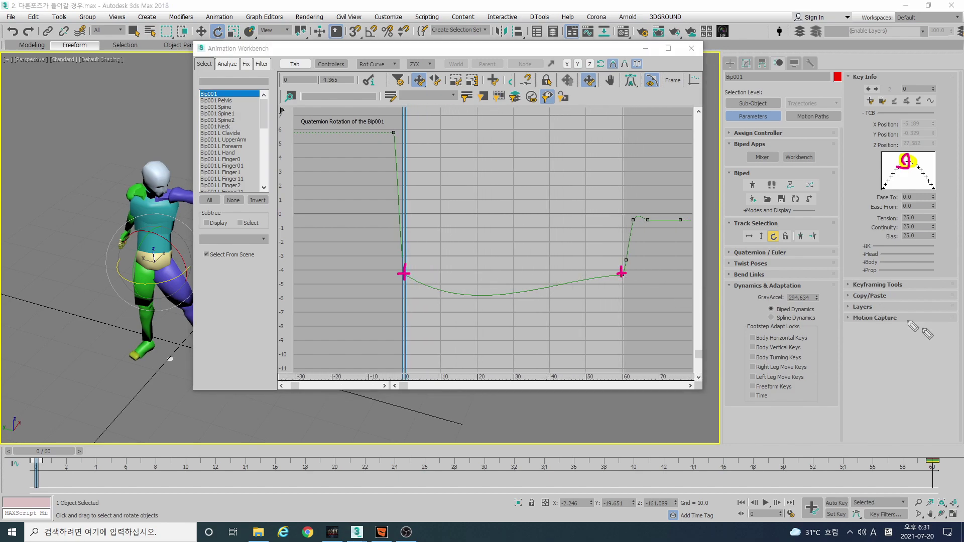
Compare how the TCB shapes at the frame 0 and frame 60 keys affect the Bip001 rotation curve between them.
{"action": "left_click_drag", "start_coordinate": [377, 304], "coordinate": [401, 274]}
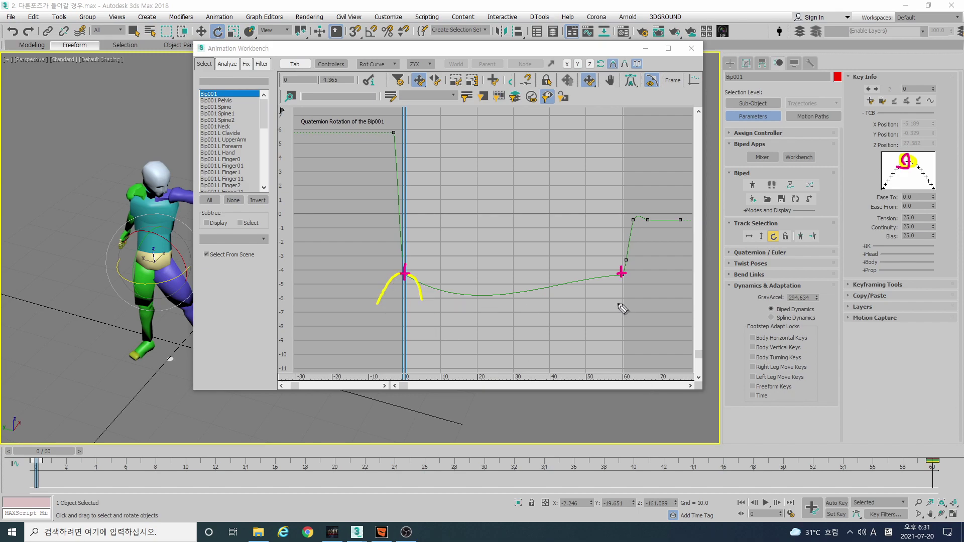
{"action": "left_click_drag", "start_coordinate": [625, 276], "coordinate": [641, 299]}
{"action": "mouse_move", "coordinate": [365, 258]}
{"action": "left_mouse_down"}
{"action": "mouse_move", "coordinate": [370, 293]}
{"action": "mouse_move", "coordinate": [429, 305]}
{"action": "mouse_move", "coordinate": [382, 254]}
{"action": "mouse_move", "coordinate": [357, 253]}
{"action": "left_mouse_up"}
{"action": "mouse_move", "coordinate": [602, 256]}
{"action": "left_mouse_down"}
{"action": "mouse_move", "coordinate": [602, 295]}
{"action": "mouse_move", "coordinate": [652, 286]}
{"action": "mouse_move", "coordinate": [602, 256]}
{"action": "left_mouse_up"}
{"action": "mouse_move", "coordinate": [897, 186]}
{"action": "left_mouse_down"}
{"action": "mouse_move", "coordinate": [883, 203]}
{"action": "mouse_move", "coordinate": [672, 265]}
{"action": "mouse_move", "coordinate": [697, 279]}
{"action": "left_mouse_up"}
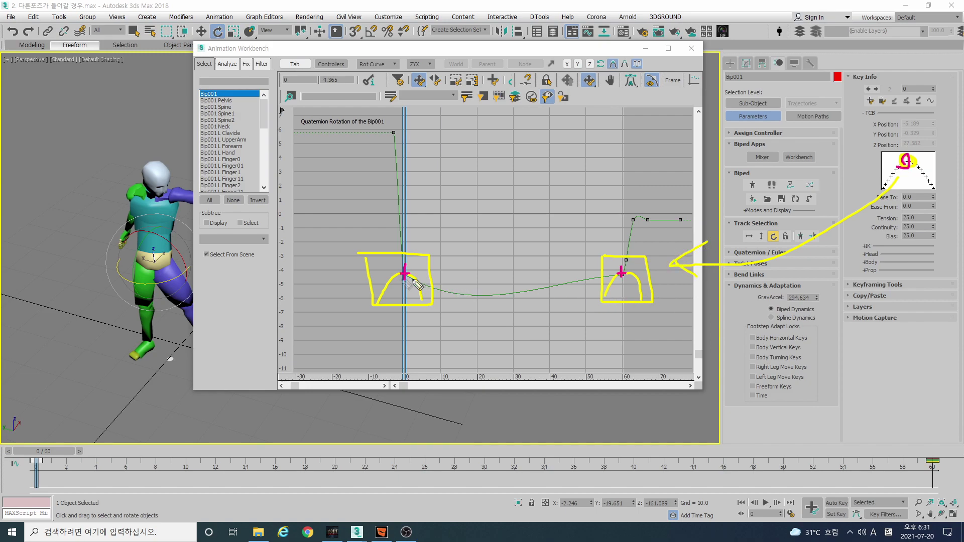
{"action": "mouse_move", "coordinate": [872, 167]}
{"action": "left_mouse_down"}
{"action": "mouse_move", "coordinate": [829, 161]}
{"action": "mouse_move", "coordinate": [428, 241]}
{"action": "mouse_move", "coordinate": [449, 248]}
{"action": "left_mouse_up"}
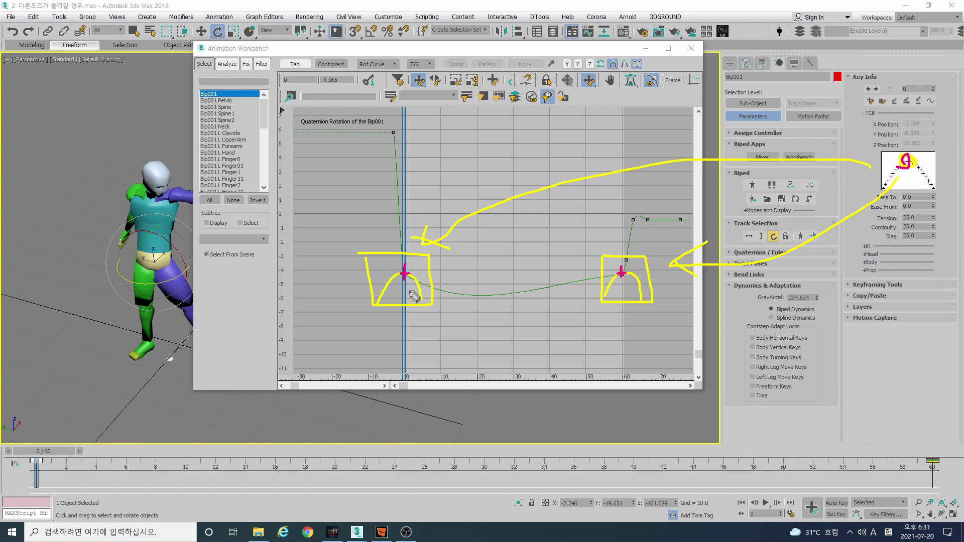
{"action": "left_click_drag", "start_coordinate": [375, 352], "coordinate": [394, 324]}
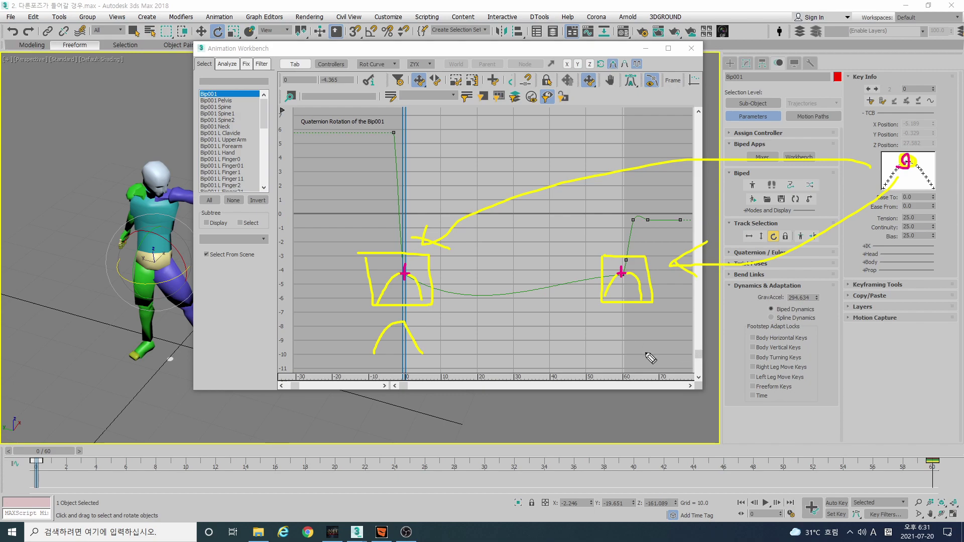
{"action": "left_click_drag", "start_coordinate": [614, 330], "coordinate": [599, 354]}
{"action": "left_click_drag", "start_coordinate": [611, 324], "coordinate": [626, 322]}
{"action": "mouse_move", "coordinate": [365, 313]}
{"action": "left_mouse_down"}
{"action": "mouse_move", "coordinate": [367, 362]}
{"action": "mouse_move", "coordinate": [426, 341]}
{"action": "mouse_move", "coordinate": [360, 309]}
{"action": "left_mouse_up"}
{"action": "mouse_move", "coordinate": [594, 317]}
{"action": "left_mouse_down"}
{"action": "mouse_move", "coordinate": [655, 360]}
{"action": "mouse_move", "coordinate": [577, 316]}
{"action": "left_mouse_up"}
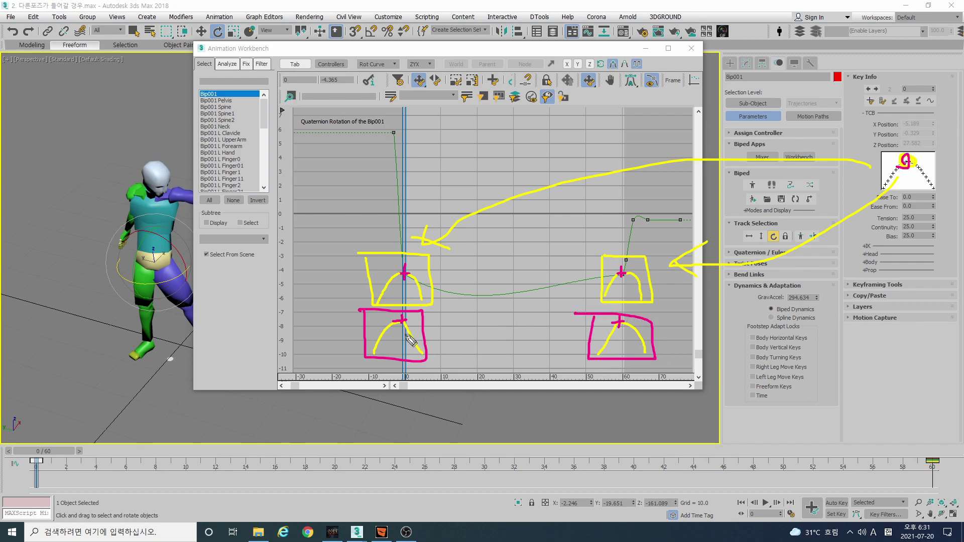
{"action": "left_click_drag", "start_coordinate": [405, 331], "coordinate": [424, 359]}
{"action": "left_click_drag", "start_coordinate": [617, 327], "coordinate": [591, 358]}
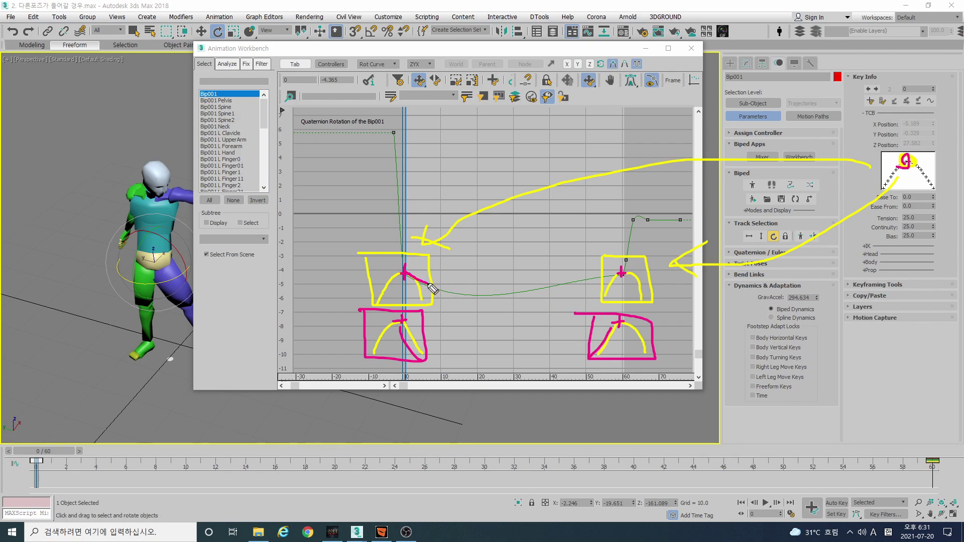
{"action": "left_click_drag", "start_coordinate": [405, 276], "coordinate": [622, 274]}
{"action": "left_click_drag", "start_coordinate": [426, 281], "coordinate": [620, 275]}
{"action": "mouse_move", "coordinate": [354, 374]}
{"action": "left_mouse_down"}
{"action": "mouse_move", "coordinate": [449, 361]}
{"action": "mouse_move", "coordinate": [380, 358]}
{"action": "left_mouse_up"}
{"action": "left_click_drag", "start_coordinate": [582, 369], "coordinate": [586, 362]}
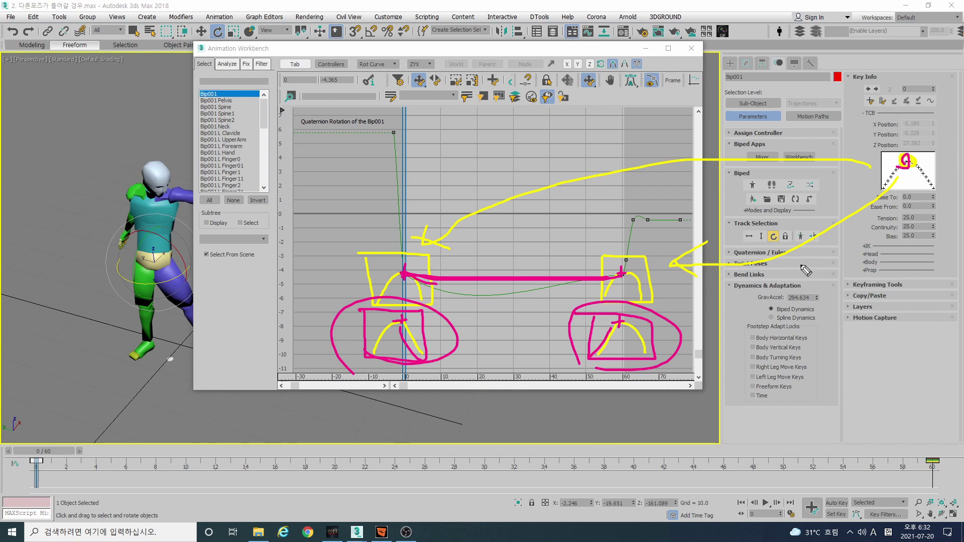
{"action": "left_click_drag", "start_coordinate": [853, 238], "coordinate": [870, 236]}
{"action": "key", "text": "Escape"}
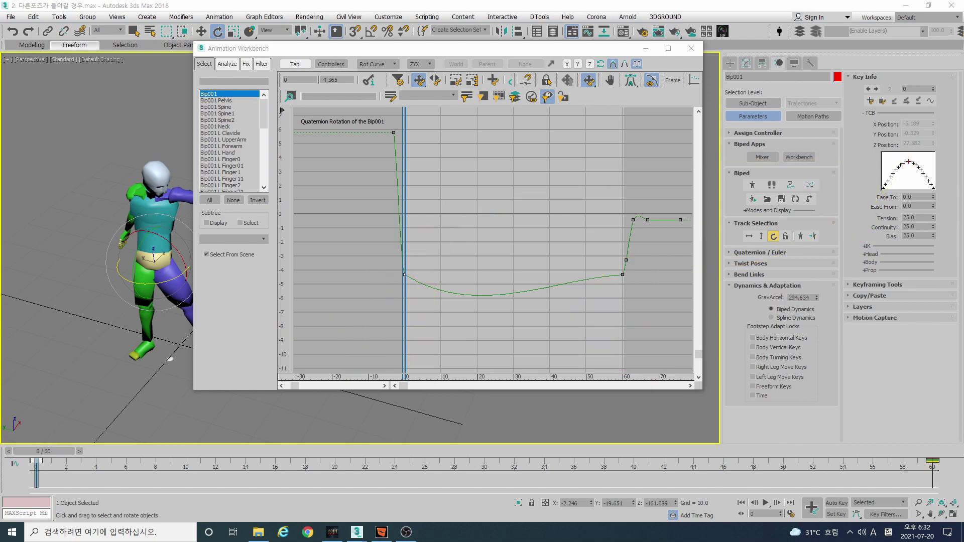
Try a bias of 6.3 on the frame 0 key and 47.2 on the frame 60 key of Bip001's turning track.
{"action": "right_click", "coordinate": [403, 274]}
{"action": "left_click_drag", "start_coordinate": [470, 366], "coordinate": [473, 462]}
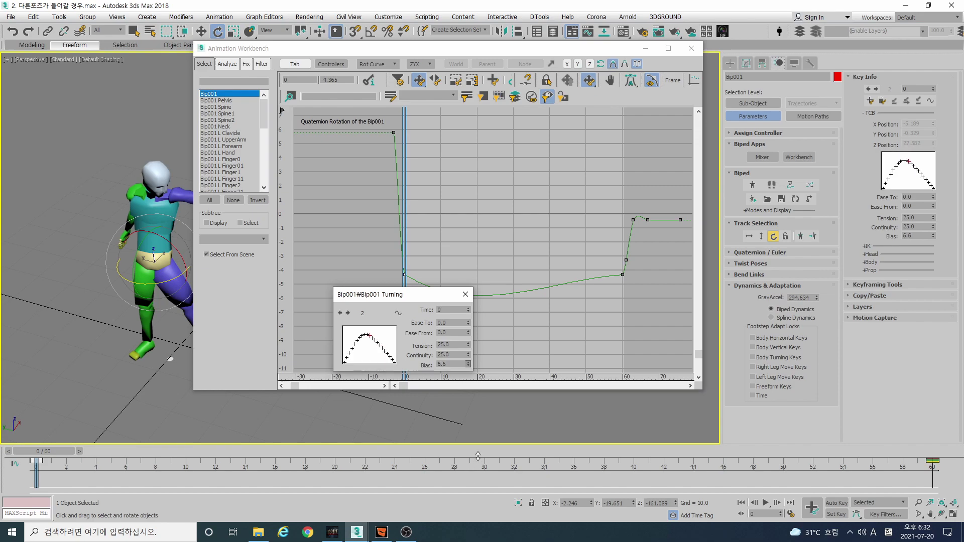
{"action": "left_click_drag", "start_coordinate": [480, 459], "coordinate": [480, 455]}
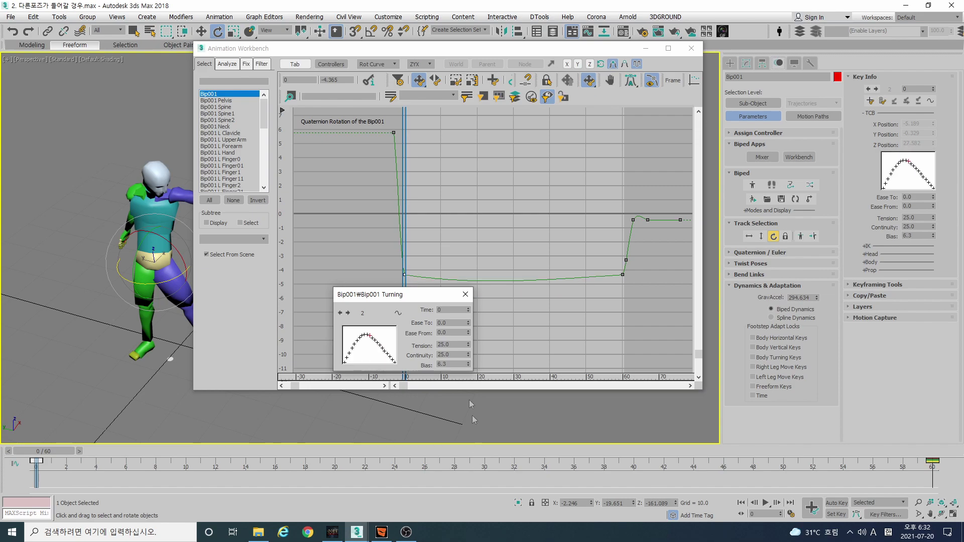
{"action": "left_click", "coordinate": [465, 294]}
{"action": "right_click", "coordinate": [622, 275]}
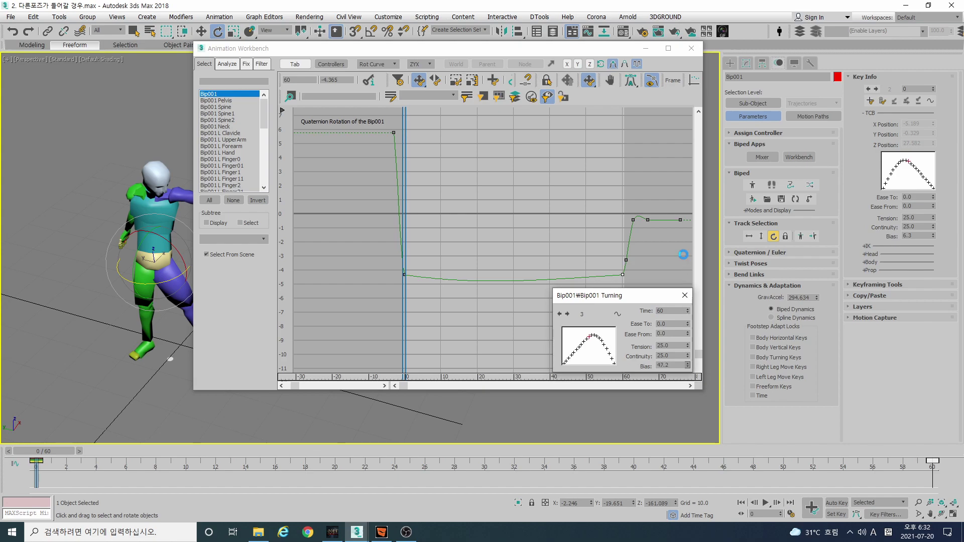
{"action": "left_click", "coordinate": [685, 299]}
Set the bias of Bip001's turning keys to 1.6 at frame 0 and 47.8 at frame 60.
{"action": "middle_click_drag", "start_coordinate": [523, 295], "coordinate": [494, 216], "text": "ctrl+alt"}
{"action": "middle_click_drag", "start_coordinate": [496, 263], "coordinate": [451, 189], "text": "ctrl+alt"}
{"action": "middle_click_drag", "start_coordinate": [616, 186], "coordinate": [501, 230]}
{"action": "right_click", "coordinate": [371, 224]}
{"action": "left_click", "coordinate": [375, 227]}
{"action": "left_click_drag", "start_coordinate": [436, 314], "coordinate": [441, 428]}
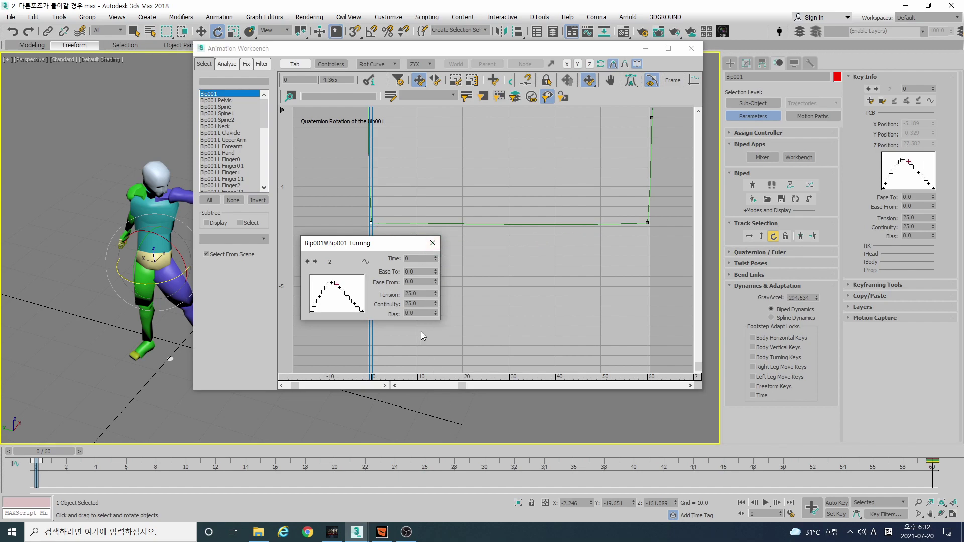
{"action": "left_click_drag", "start_coordinate": [436, 315], "coordinate": [434, 308]}
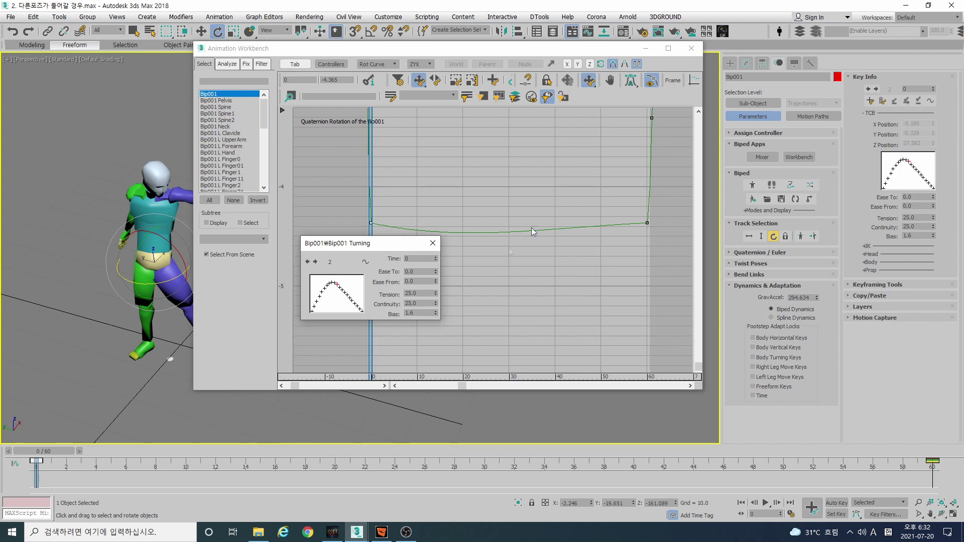
{"action": "left_click", "coordinate": [648, 223]}
{"action": "left_click_drag", "start_coordinate": [435, 313], "coordinate": [438, 309]}
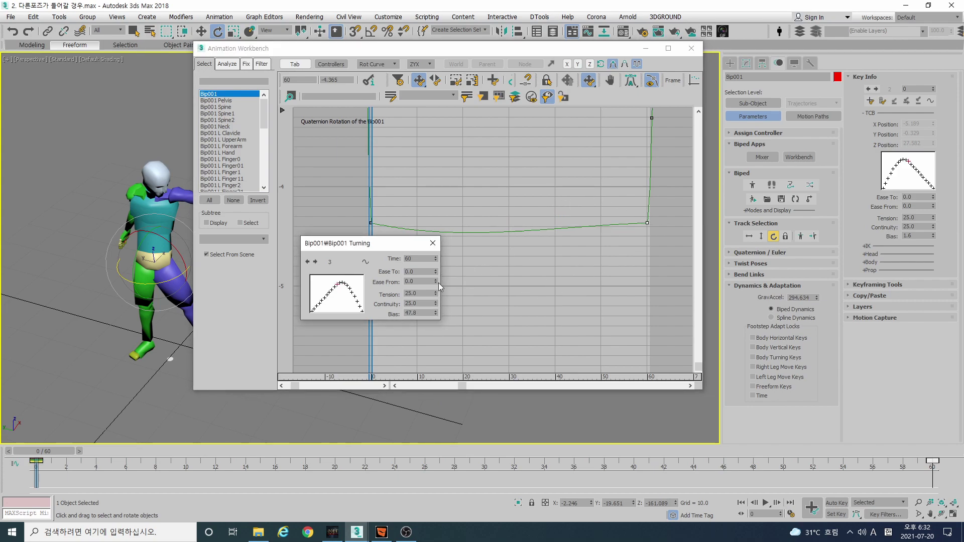
{"action": "left_click", "coordinate": [433, 243]}
Set the bias of the Bip001 L UpperArm rotation keys to 5.4 at frame 0 and 44.6 at frame 60.
{"action": "left_click_drag", "start_coordinate": [418, 52], "coordinate": [510, 66]}
{"action": "left_click", "coordinate": [319, 153]}
{"action": "middle_click_drag", "start_coordinate": [712, 217], "coordinate": [483, 311], "text": "ctrl+alt"}
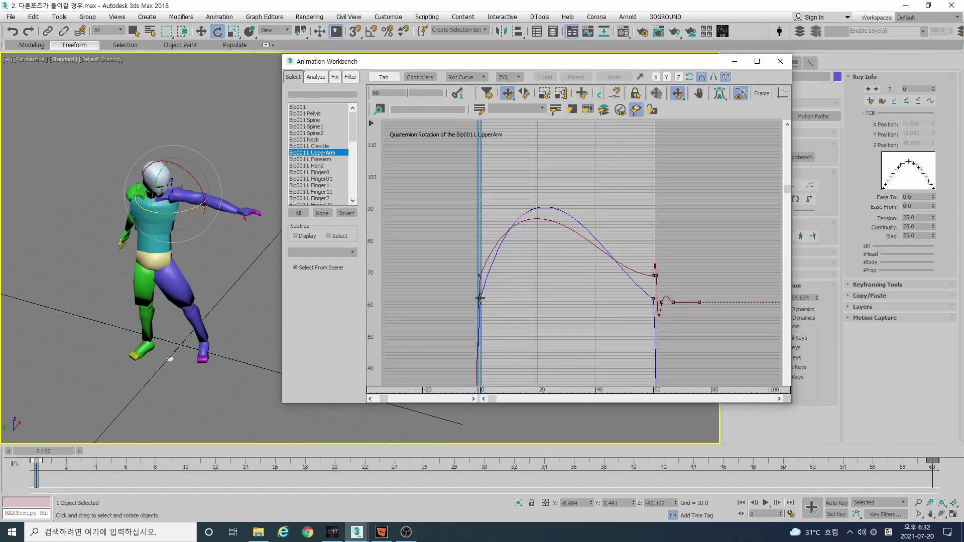
{"action": "right_click", "coordinate": [480, 298]}
{"action": "right_click", "coordinate": [479, 275]}
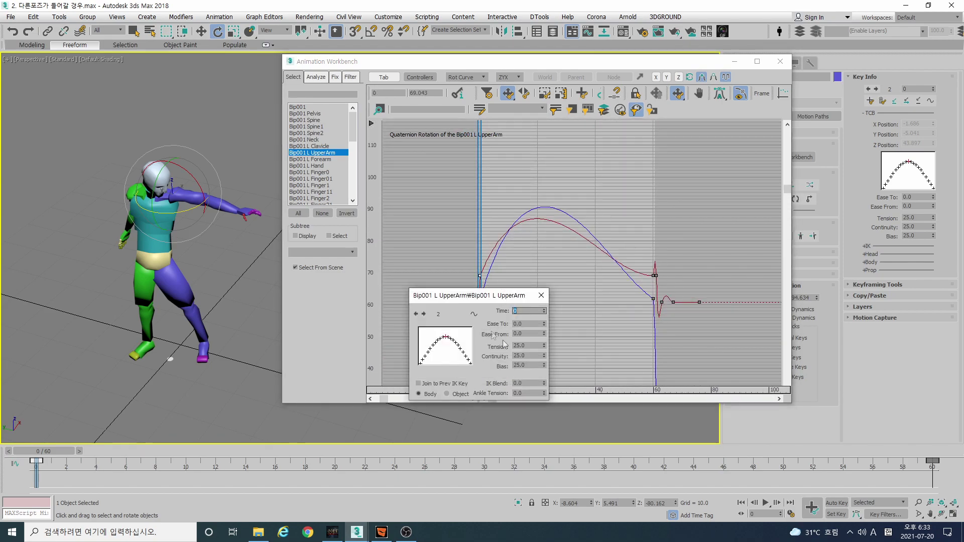
{"action": "left_click_drag", "start_coordinate": [544, 367], "coordinate": [544, 397]}
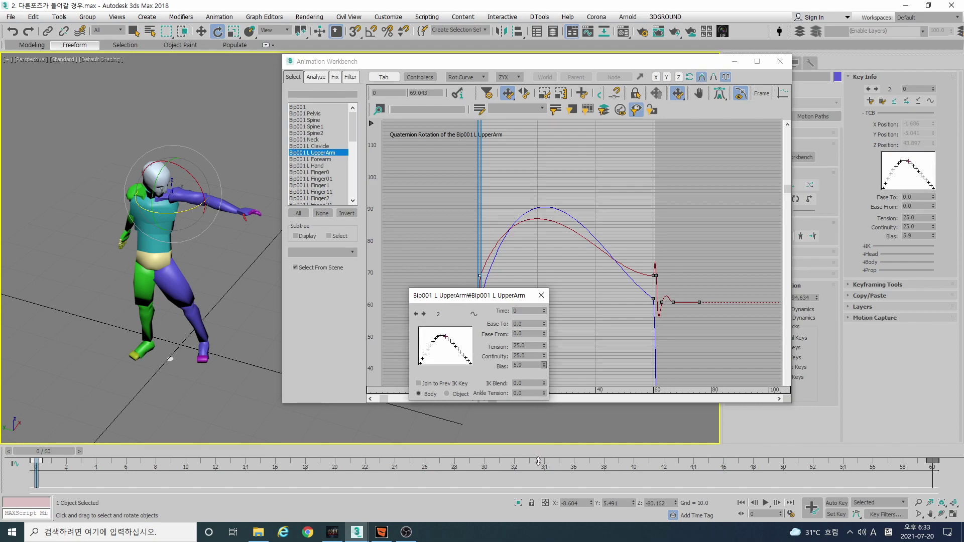
{"action": "left_click", "coordinate": [655, 275]}
{"action": "left_click_drag", "start_coordinate": [544, 365], "coordinate": [547, 281]}
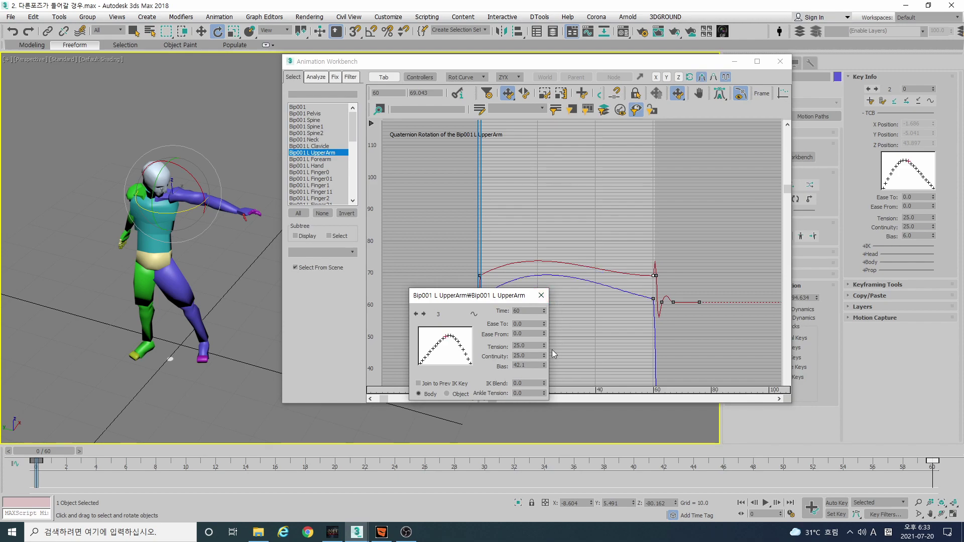
{"action": "left_click_drag", "start_coordinate": [545, 365], "coordinate": [547, 347]}
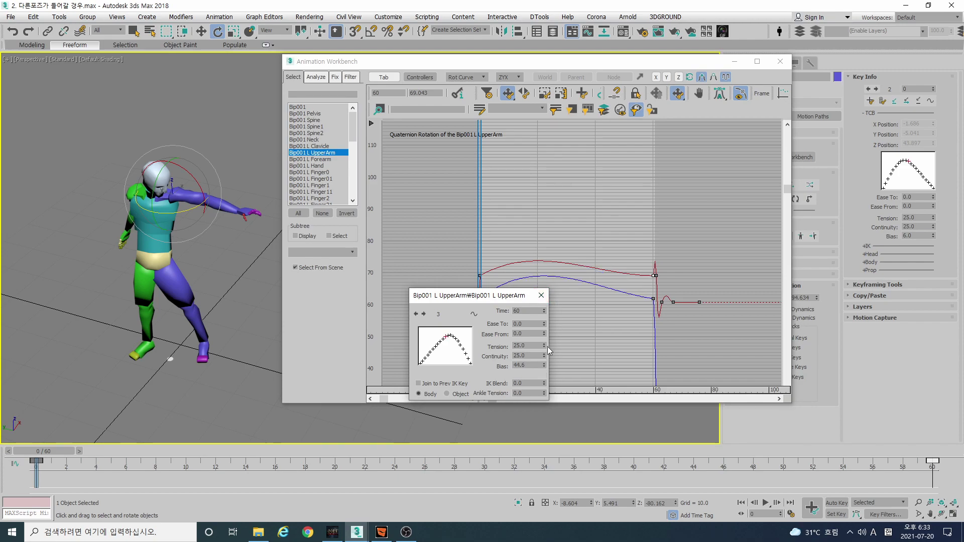
{"action": "left_click", "coordinate": [480, 275]}
{"action": "left_click_drag", "start_coordinate": [545, 366], "coordinate": [545, 374]}
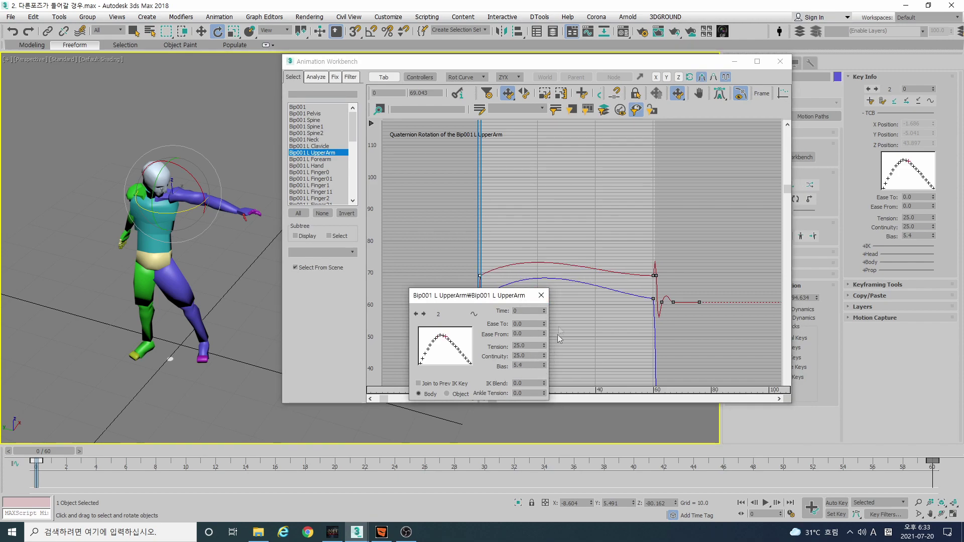
{"action": "left_click", "coordinate": [541, 296]}
Set the bias of the Bip001 Spine2 rotation keys to 3.7 at frame 0 and about 41.3 at frame 60.
{"action": "left_click", "coordinate": [91, 249]}
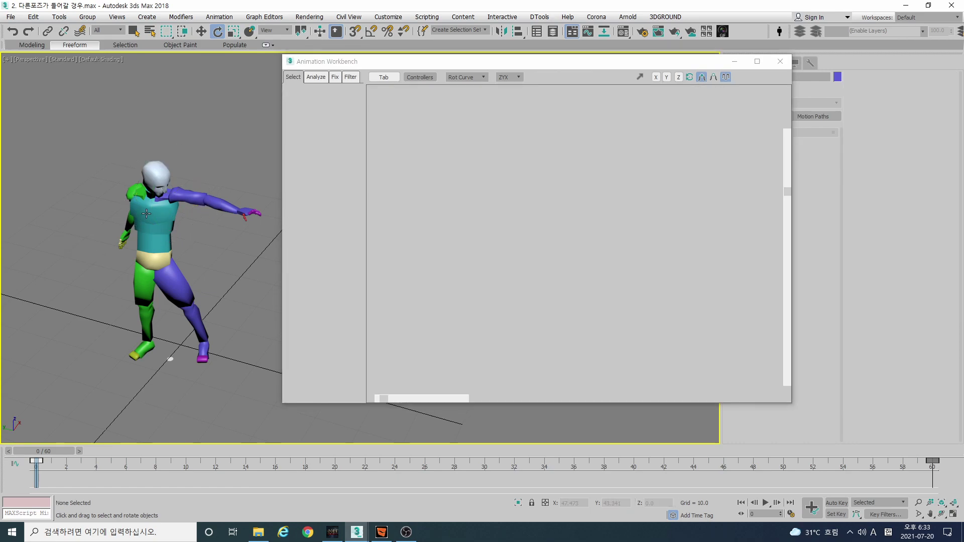
{"action": "left_click", "coordinate": [146, 213]}
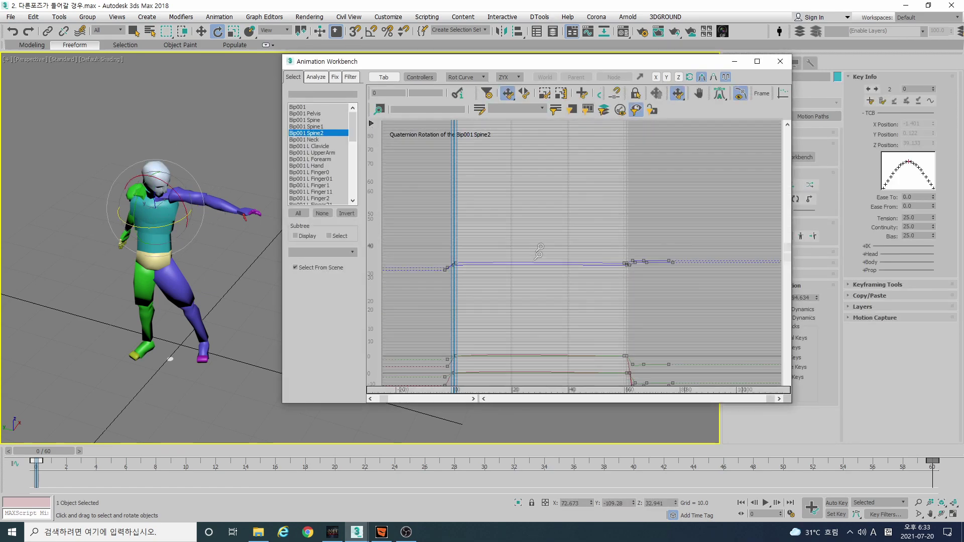
{"action": "mouse_move", "coordinate": [546, 238]}
{"action": "middle_mouse_down", "text": "ctrl+alt"}
{"action": "mouse_move", "coordinate": [541, 264]}
{"action": "mouse_move", "coordinate": [533, 251]}
{"action": "mouse_move", "coordinate": [499, 281]}
{"action": "mouse_move", "coordinate": [507, 253]}
{"action": "mouse_move", "coordinate": [479, 227]}
{"action": "mouse_move", "coordinate": [562, 243]}
{"action": "middle_mouse_up", "text": "ctrl+alt"}
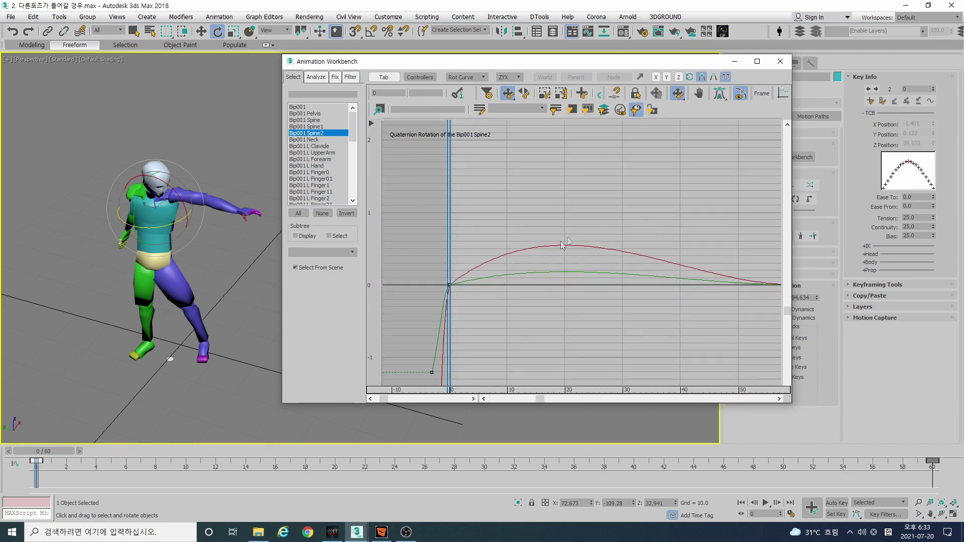
{"action": "right_click", "coordinate": [448, 286]}
{"action": "left_click_drag", "start_coordinate": [514, 377], "coordinate": [514, 412]}
{"action": "middle_click_drag", "start_coordinate": [648, 326], "coordinate": [453, 316]}
{"action": "left_click", "coordinate": [601, 276]}
{"action": "left_click_drag", "start_coordinate": [514, 376], "coordinate": [519, 297]}
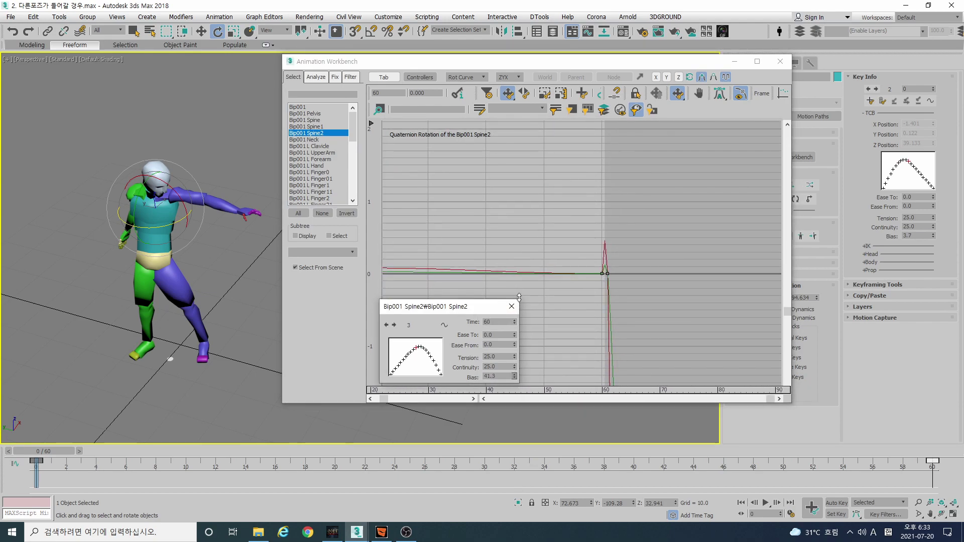
{"action": "left_click", "coordinate": [512, 306]}
{"action": "scroll", "coordinate": [519, 246], "scroll_direction": "down", "scroll_amount": 4}
{"action": "scroll", "coordinate": [533, 258], "scroll_direction": "up", "scroll_amount": 4}
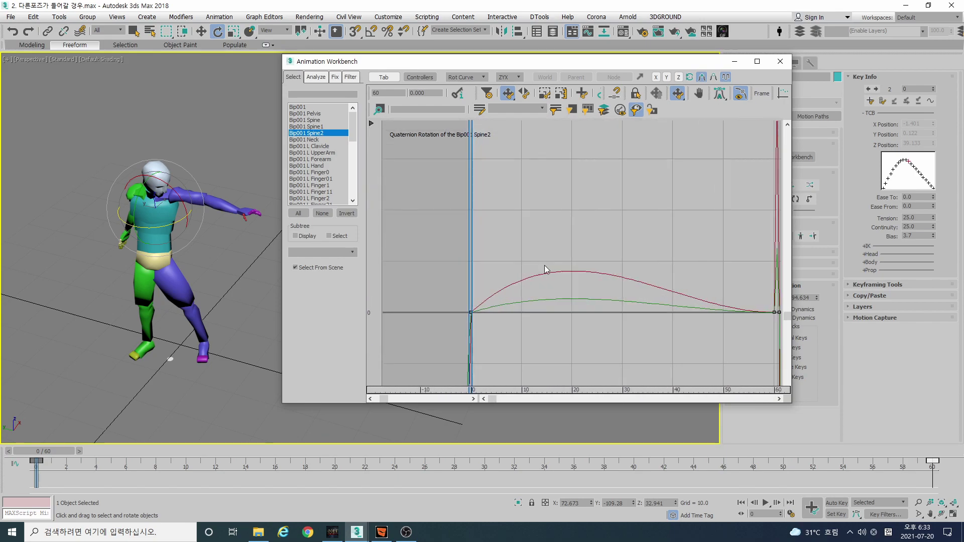
Close the Animation Workbench and deselect the biped.
{"action": "left_click", "coordinate": [779, 62]}
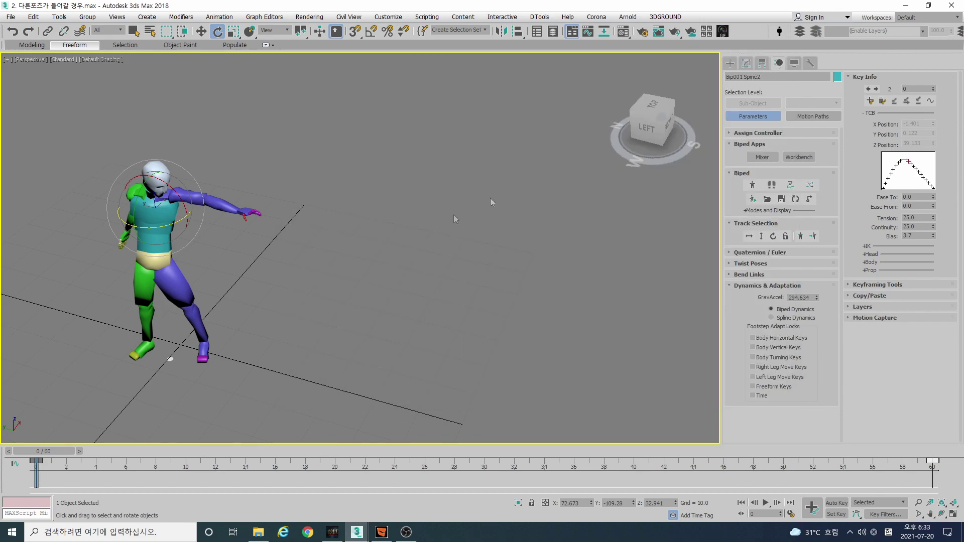
{"action": "left_click", "coordinate": [331, 242]}
{"action": "middle_click_drag", "start_coordinate": [404, 257], "coordinate": [432, 280], "text": "alt"}
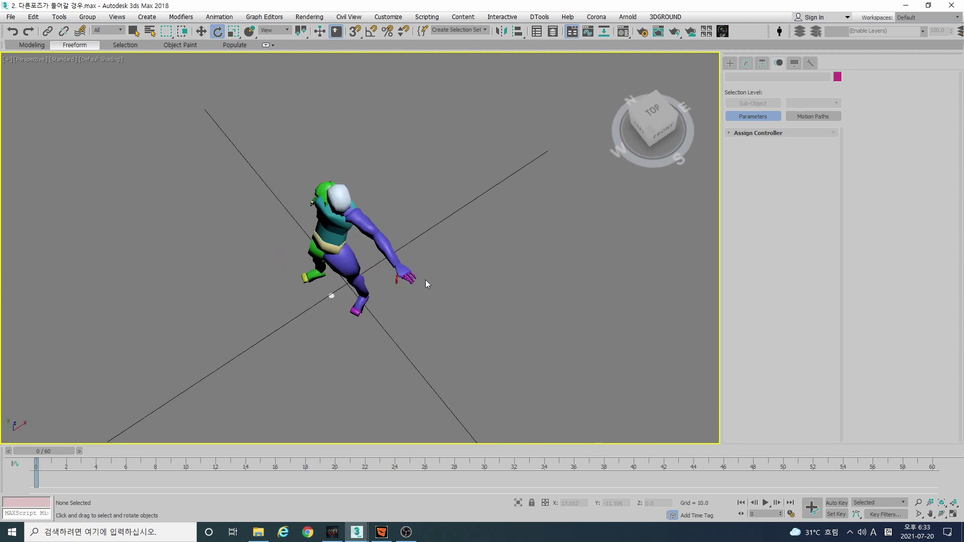
Play back the biped animation, examine it up close from the front, and return to frame 0.
{"action": "key", "text": "slash"}
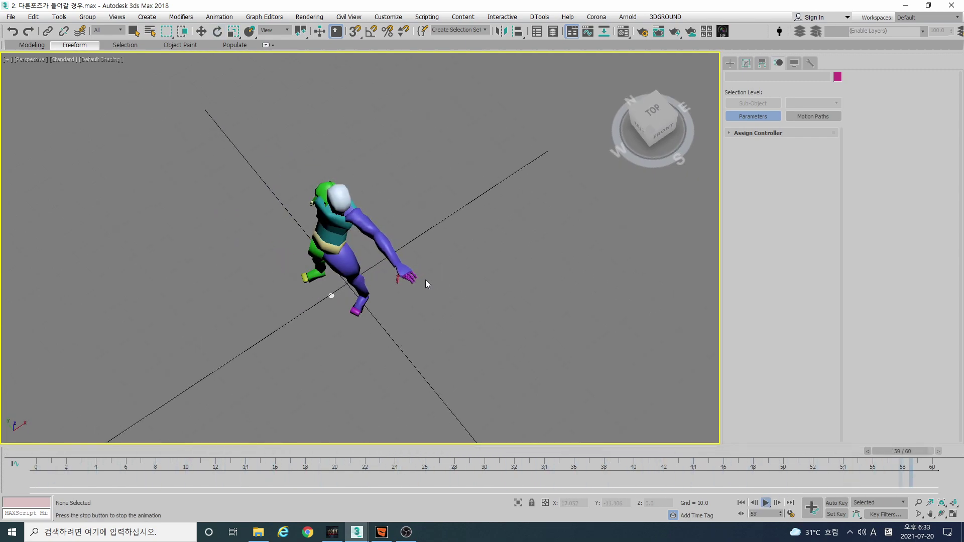
{"action": "key", "text": "f"}
{"action": "key", "text": "p"}
{"action": "scroll", "coordinate": [375, 198], "scroll_direction": "up", "scroll_amount": 3}
{"action": "middle_click_drag", "start_coordinate": [382, 171], "coordinate": [437, 271]}
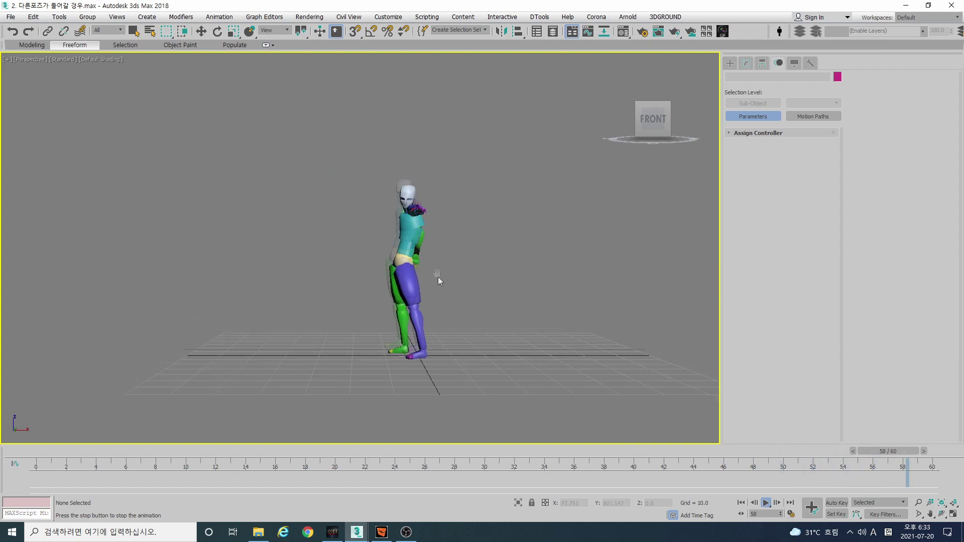
{"action": "scroll", "coordinate": [435, 271], "scroll_direction": "up", "scroll_amount": 5}
{"action": "key", "text": "slash"}
{"action": "left_click_drag", "start_coordinate": [623, 451], "coordinate": [69, 443]}
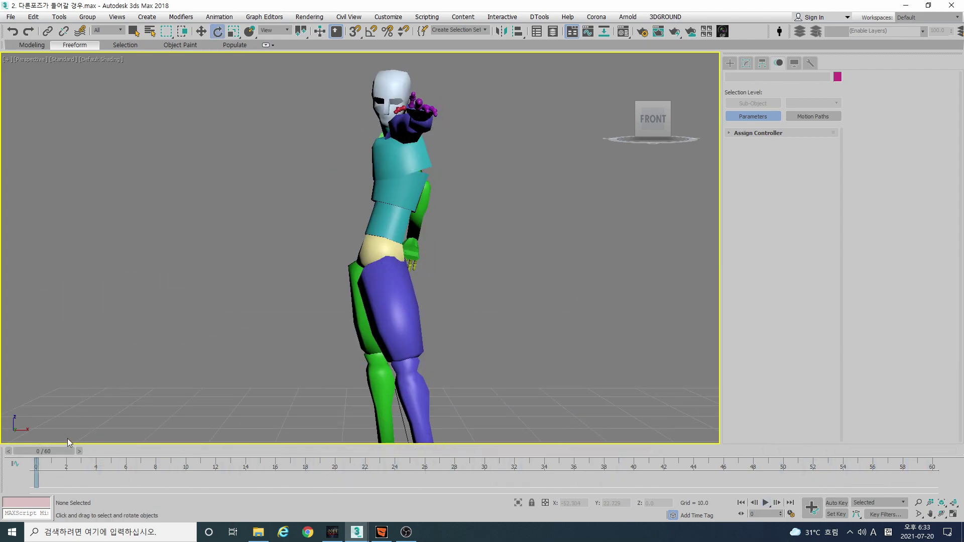
Turn on Auto Key, undo the last change and replay the animation from frame 0.
{"action": "key", "text": "n"}
{"action": "key", "text": "slash"}
{"action": "key", "text": "slash"}
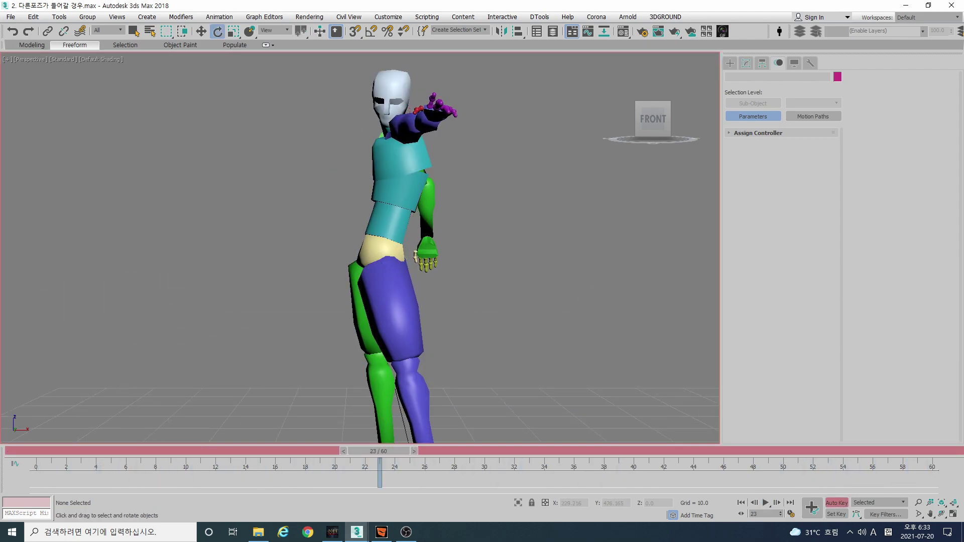
{"action": "key", "text": "ctrl+z"}
{"action": "left_click", "coordinate": [58, 451]}
{"action": "key", "text": "slash"}
{"action": "key", "text": "slash"}
Nudge Bip001 slightly along X with Auto Key on, keying its horizontal position at frames 12, 26 and 45, and play it back.
{"action": "scroll", "coordinate": [454, 300], "scroll_direction": "down", "scroll_amount": 3}
{"action": "key", "text": "w"}
{"action": "left_click_drag", "start_coordinate": [427, 274], "coordinate": [430, 274]}
{"action": "key", "text": "slash"}
{"action": "key", "text": "slash"}
{"action": "key", "text": "slash"}
{"action": "key", "text": "slash"}
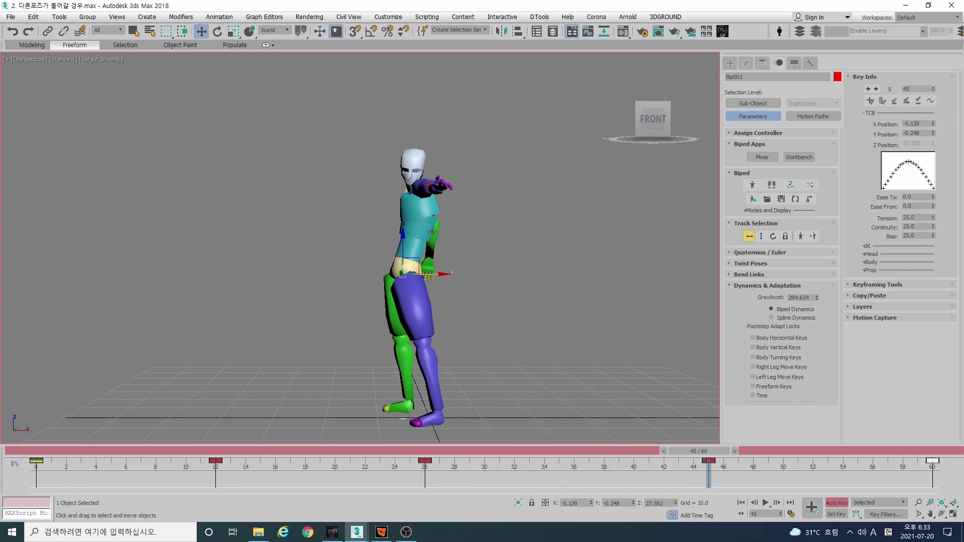
{"action": "middle_click_drag", "start_coordinate": [431, 274], "coordinate": [438, 248], "text": "alt"}
{"action": "key", "text": "slash"}
{"action": "key", "text": "slash"}
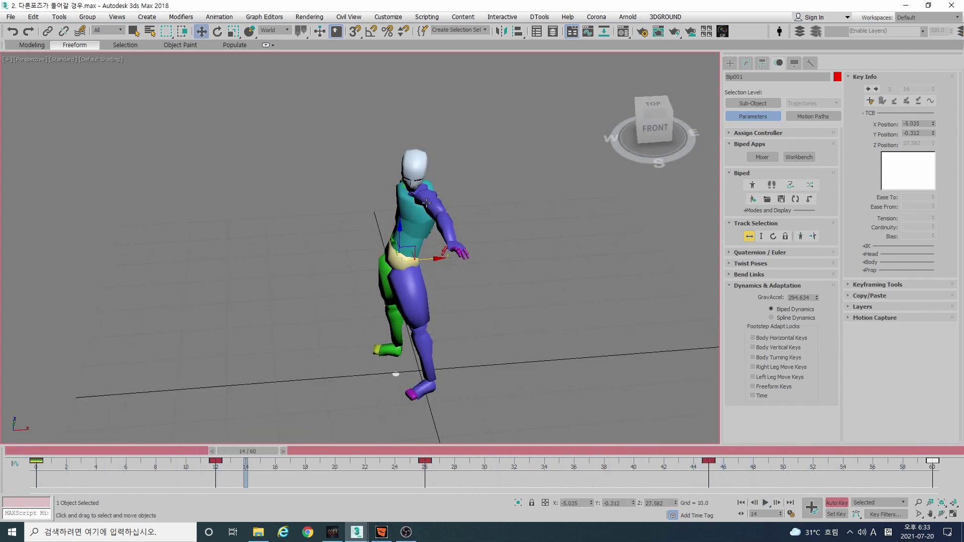
Rotate the Bip001 L UpperArm slightly to key it at frames 11, 22, 35 and 49, and play back the motion.
{"action": "left_click", "coordinate": [440, 215]}
{"action": "key", "text": "comma"}
{"action": "key", "text": "comma"}
{"action": "key", "text": "comma"}
{"action": "key", "text": "comma"}
{"action": "key", "text": "e"}
{"action": "mouse_move", "coordinate": [422, 213]}
{"action": "left_mouse_down"}
{"action": "mouse_move", "coordinate": [409, 213]}
{"action": "mouse_move", "coordinate": [440, 215]}
{"action": "left_mouse_up"}
{"action": "key", "text": "slash"}
{"action": "key", "text": "slash"}
{"action": "key", "text": "slash"}
{"action": "key", "text": "slash"}
{"action": "key", "text": "slash"}
{"action": "key", "text": "slash"}
{"action": "key", "text": "slash"}
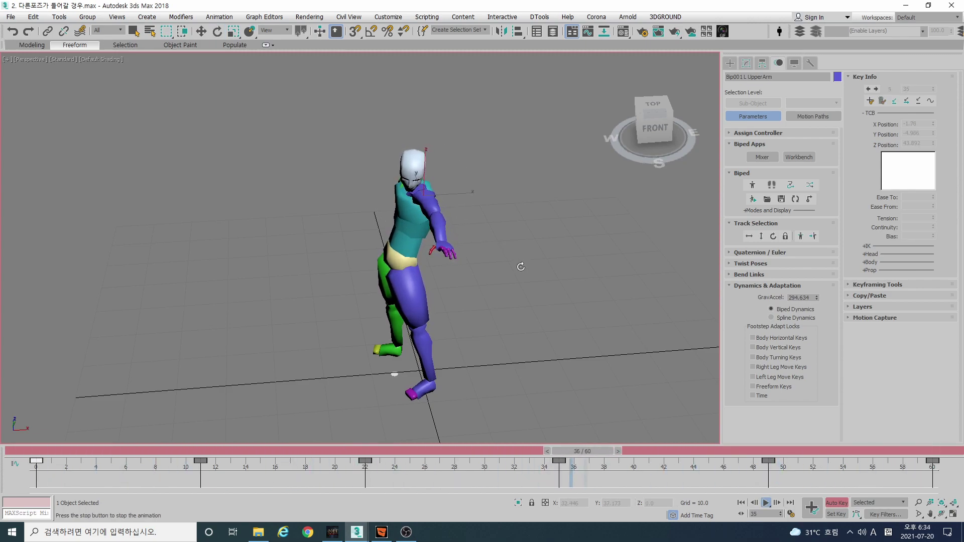
Examine the looping playback from the left, front and perspective views, and stop it.
{"action": "key", "text": "l"}
{"action": "key", "text": "p"}
{"action": "scroll", "coordinate": [383, 209], "scroll_direction": "up", "scroll_amount": 3}
{"action": "middle_click_drag", "start_coordinate": [382, 209], "coordinate": [350, 301], "text": "alt"}
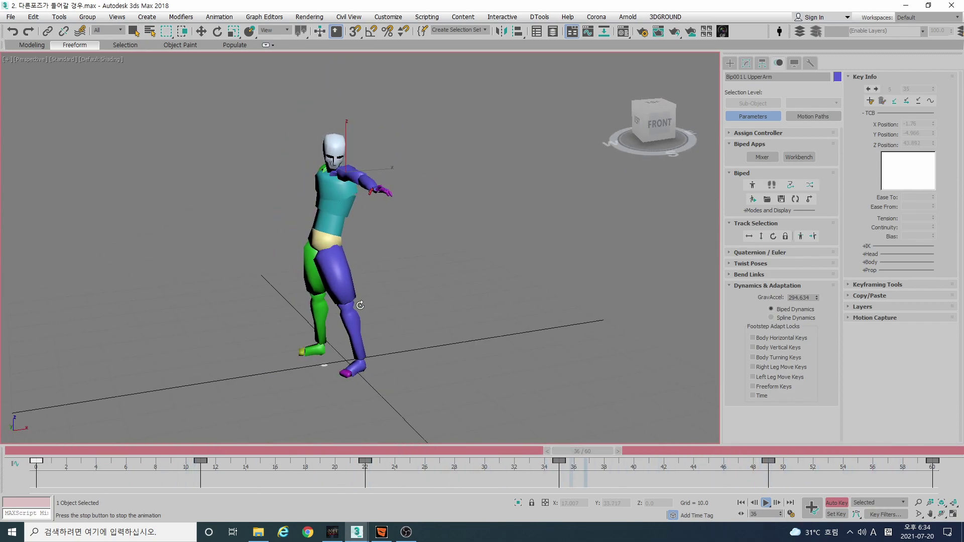
{"action": "key", "text": "l"}
{"action": "key", "text": "f"}
{"action": "key", "text": "p"}
{"action": "scroll", "coordinate": [377, 213], "scroll_direction": "up", "scroll_amount": 4}
{"action": "middle_click_drag", "start_coordinate": [379, 213], "coordinate": [415, 198], "text": "alt"}
{"action": "middle_click_drag", "start_coordinate": [415, 199], "coordinate": [417, 295]}
{"action": "key", "text": "slash"}
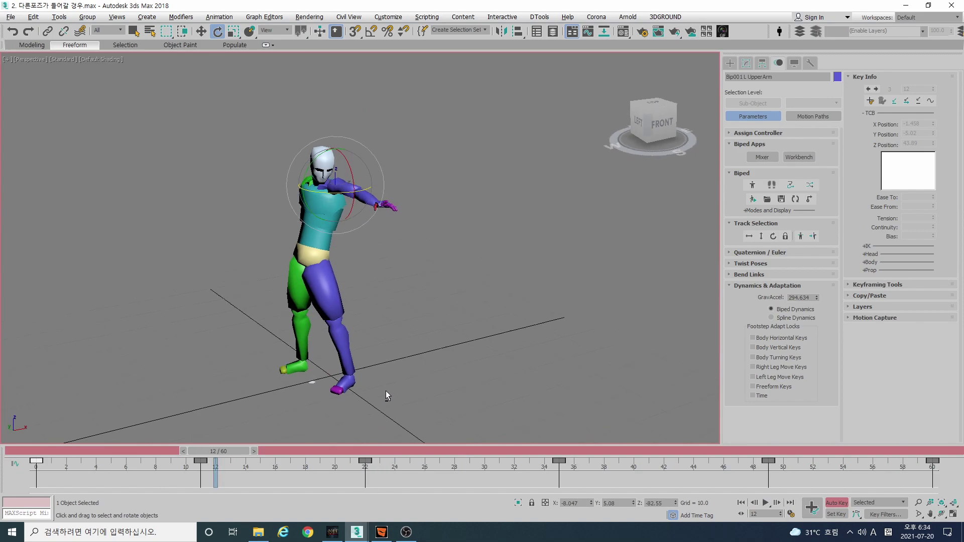
Go to frame 22 and switch to the open 예제샘플02.max scene.
{"action": "left_click_drag", "start_coordinate": [219, 451], "coordinate": [365, 450]}
{"action": "mouse_move", "coordinate": [358, 534]}
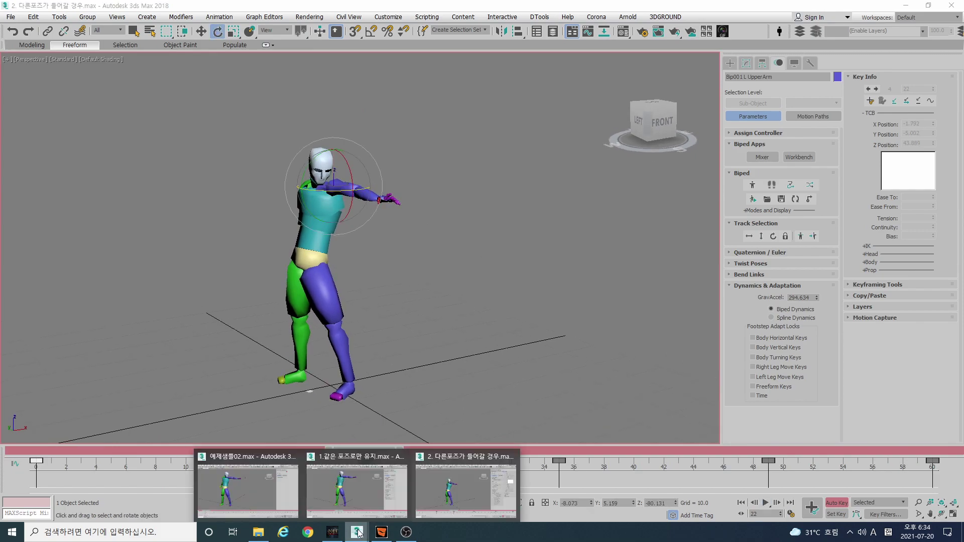
{"action": "left_click", "coordinate": [251, 483]}
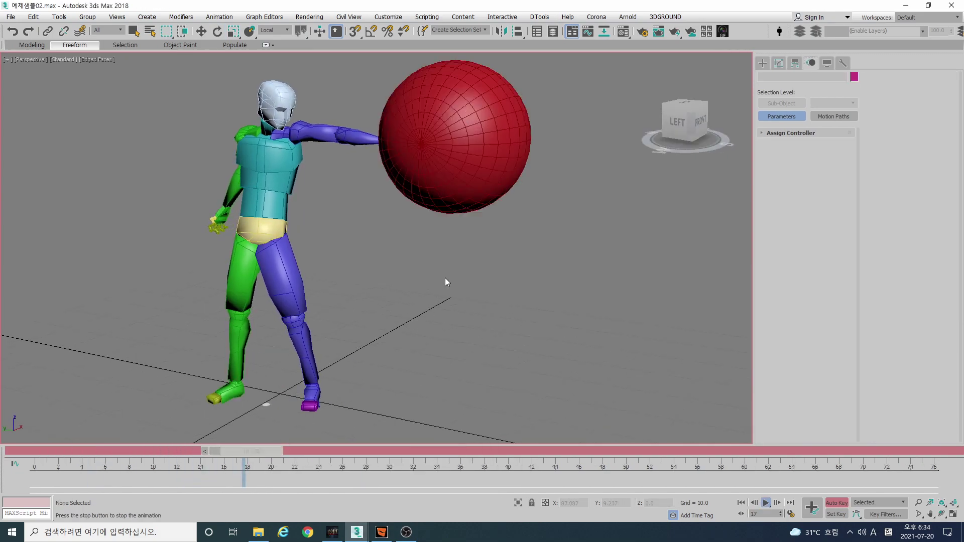